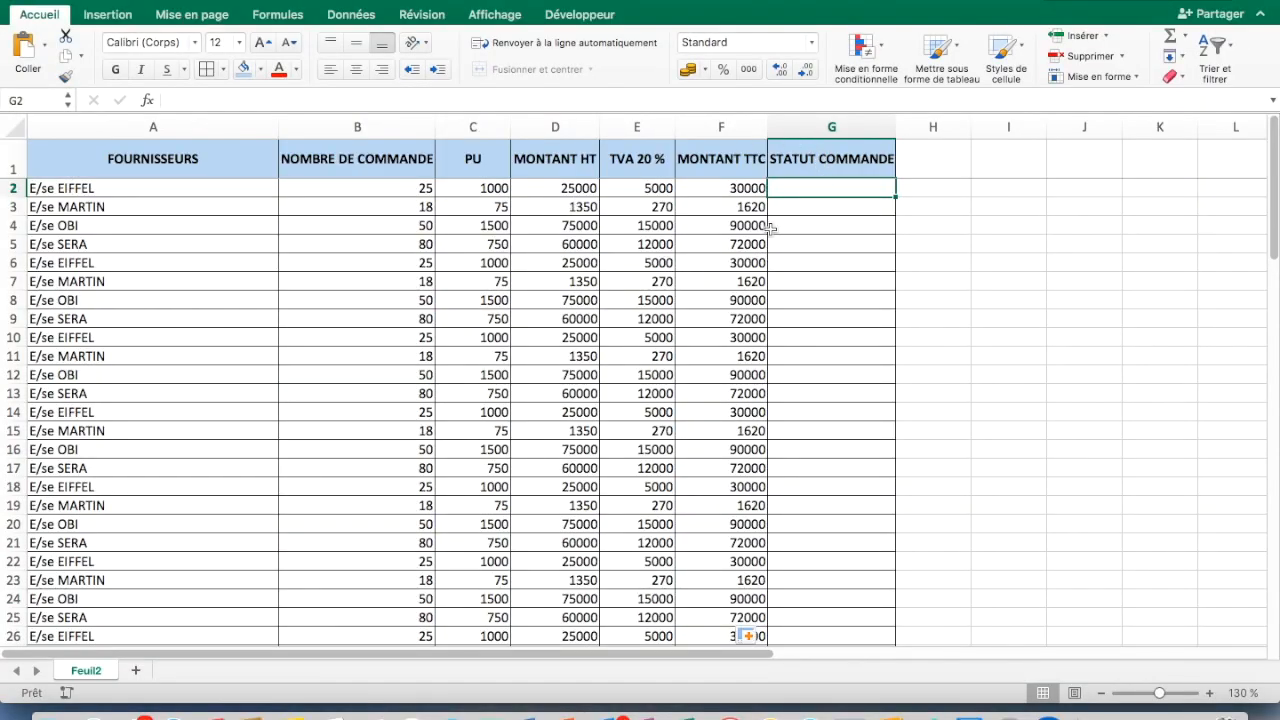
Fill the STATUT COMMANDE header cell G1 with a light gold theme colour
left_click(830, 155)
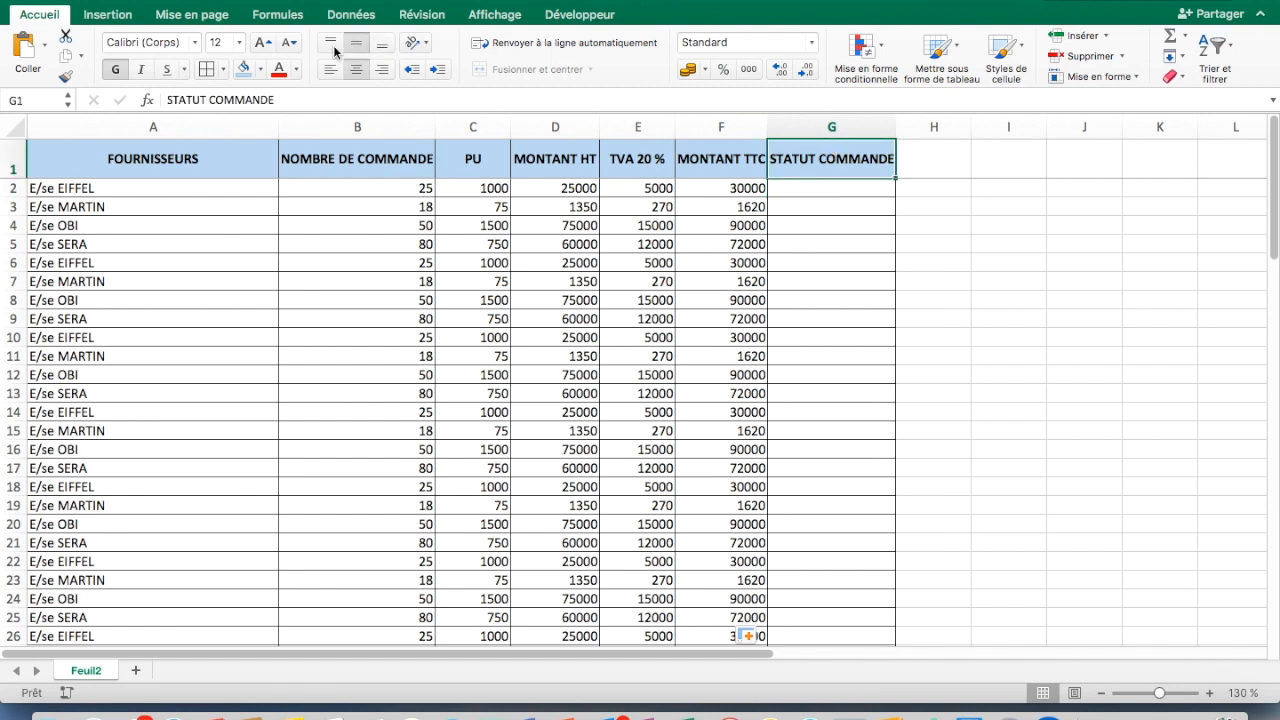
left_click(262, 70)
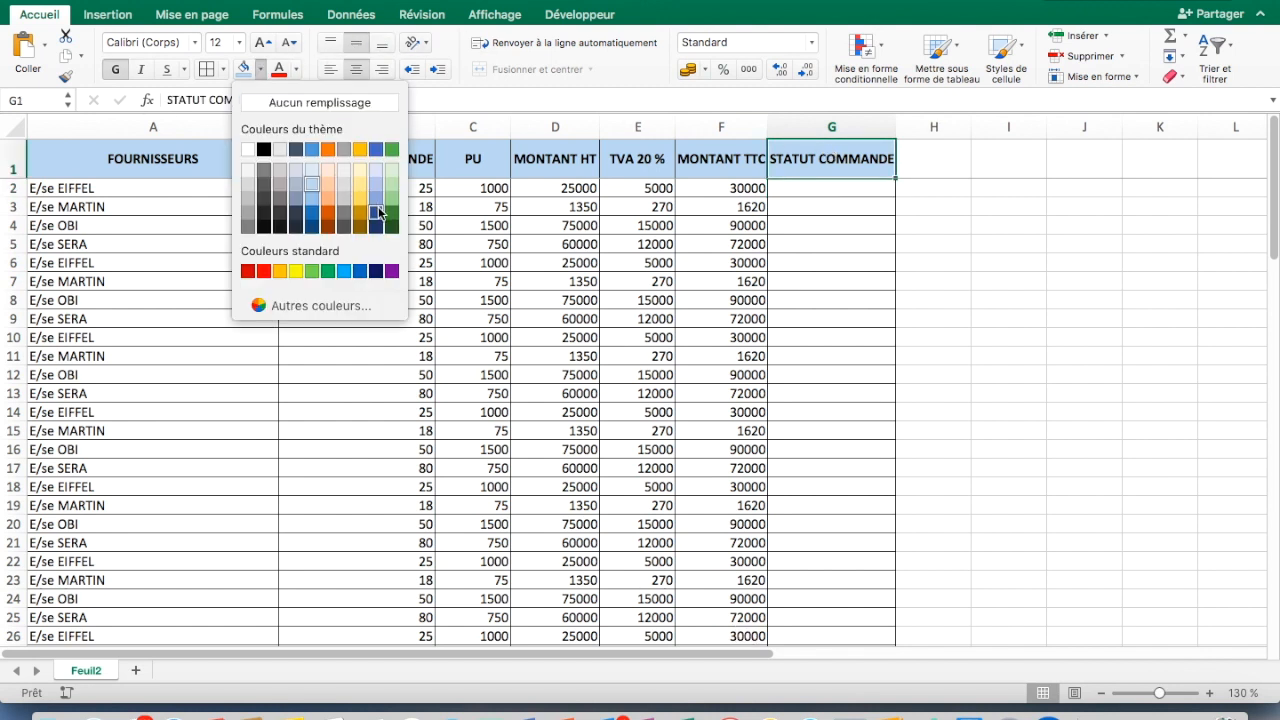
left_click(379, 213)
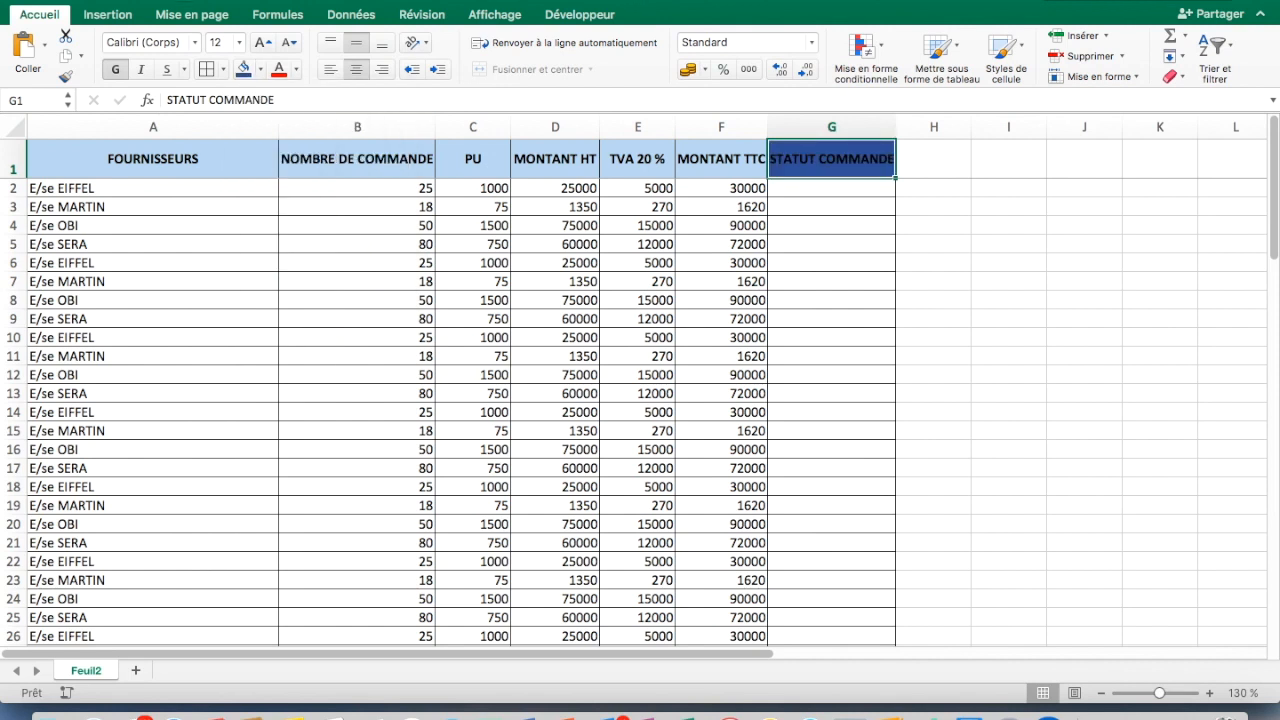
left_click(261, 70)
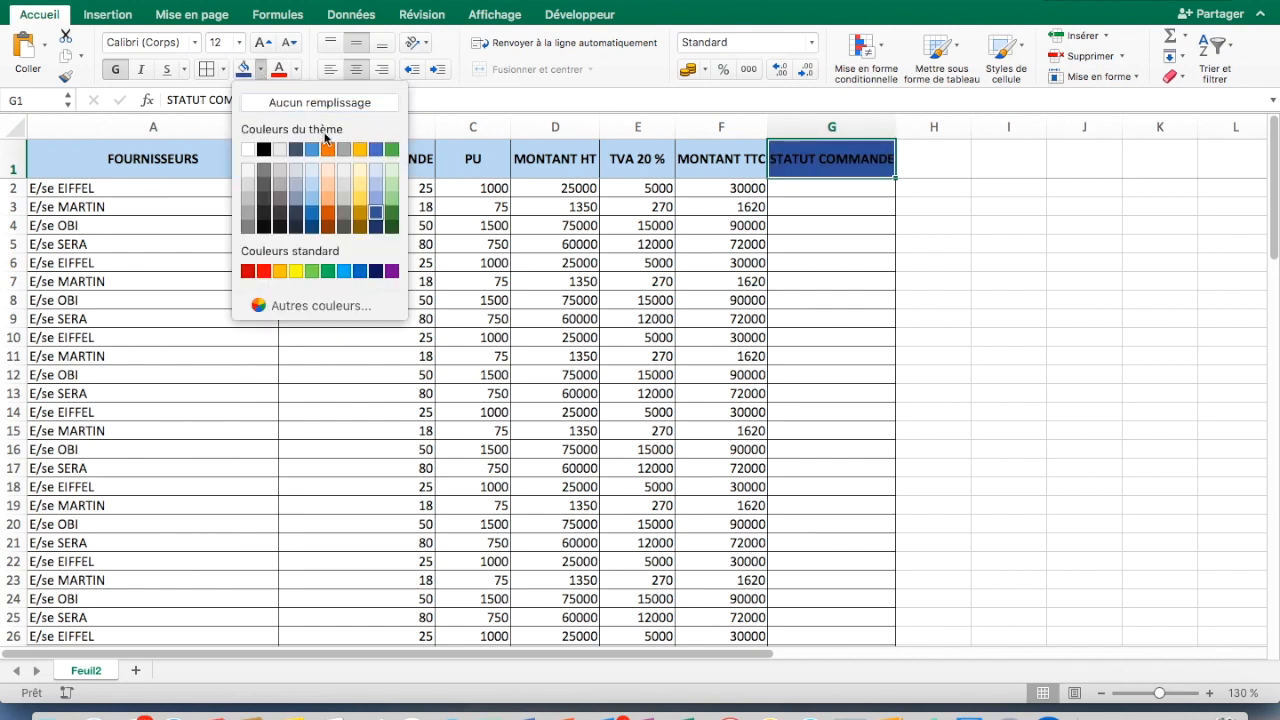
left_click(362, 185)
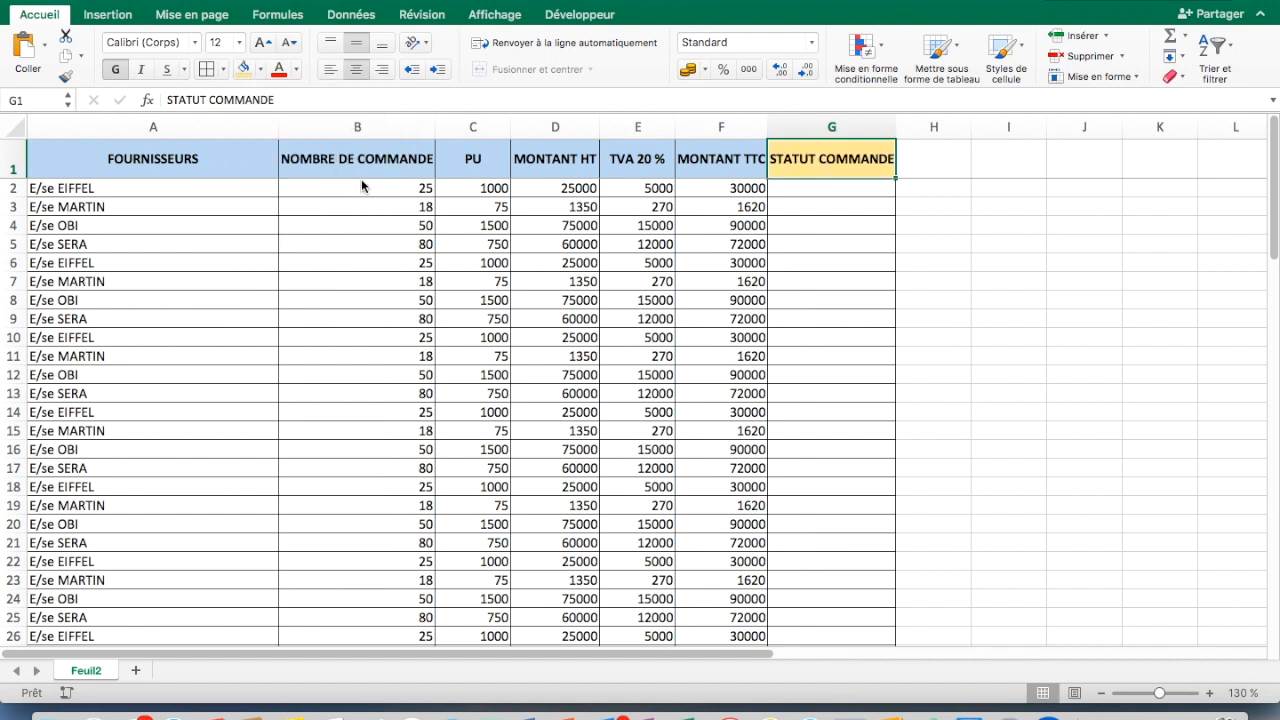
Apply the Monétaire number format to the whole MONTANT TTC column
left_click(818, 185)
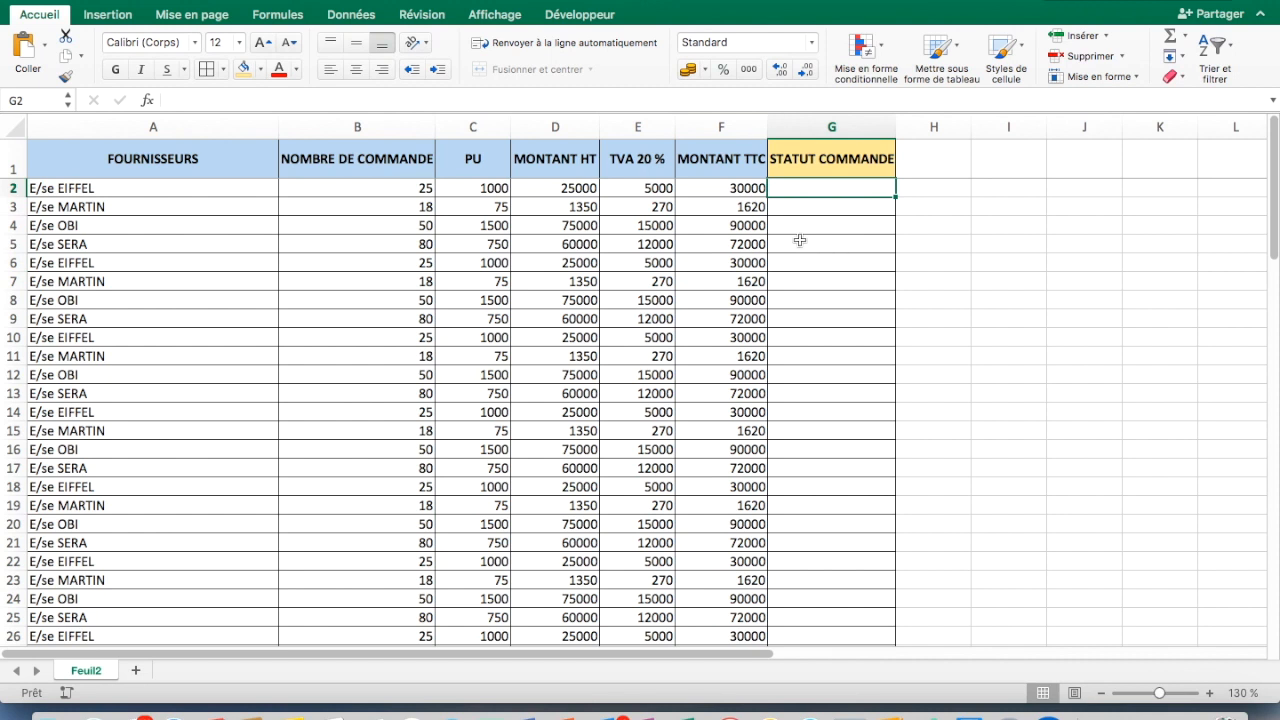
left_click(730, 127)
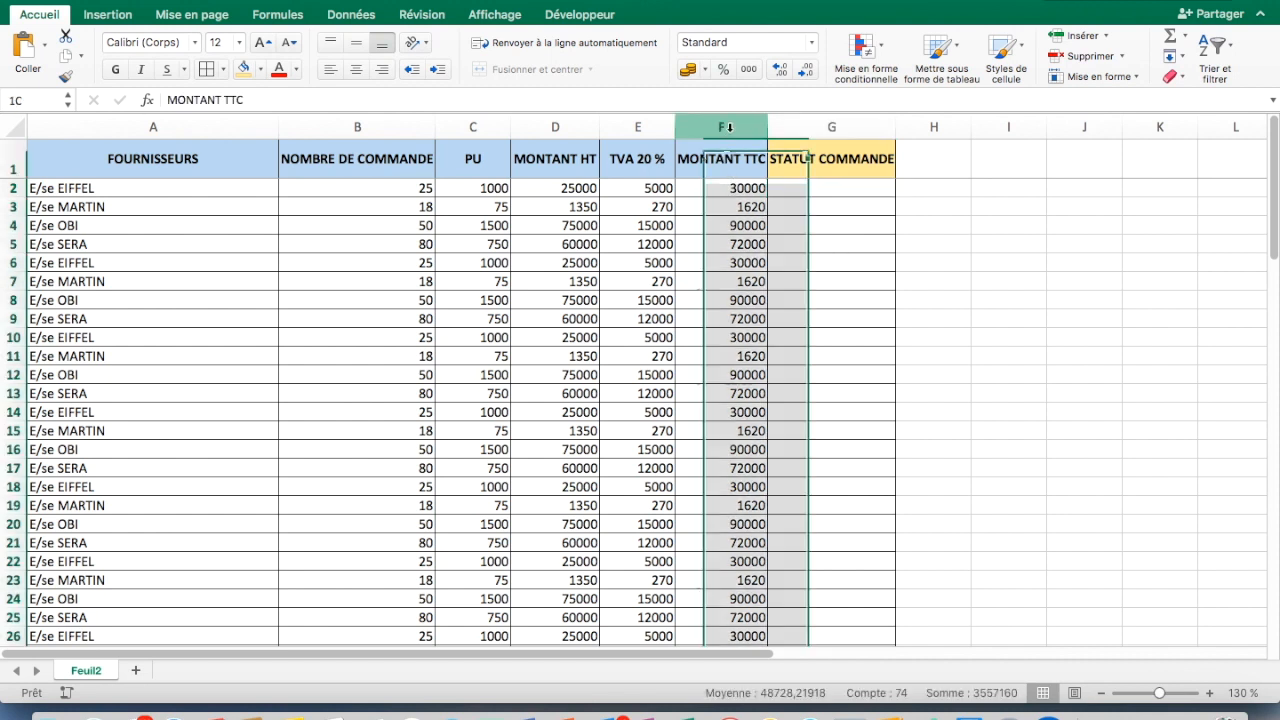
left_click(738, 188)
left_click_drag(738, 188, 748, 412)
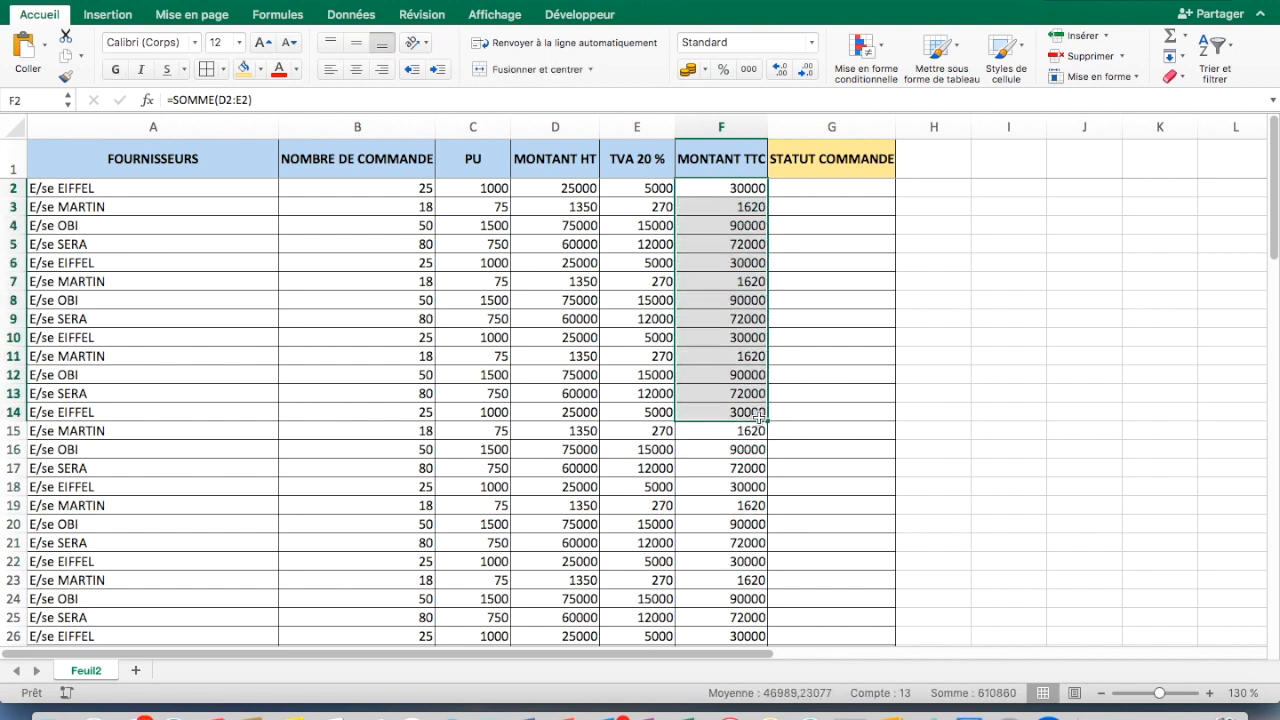
left_click(724, 127)
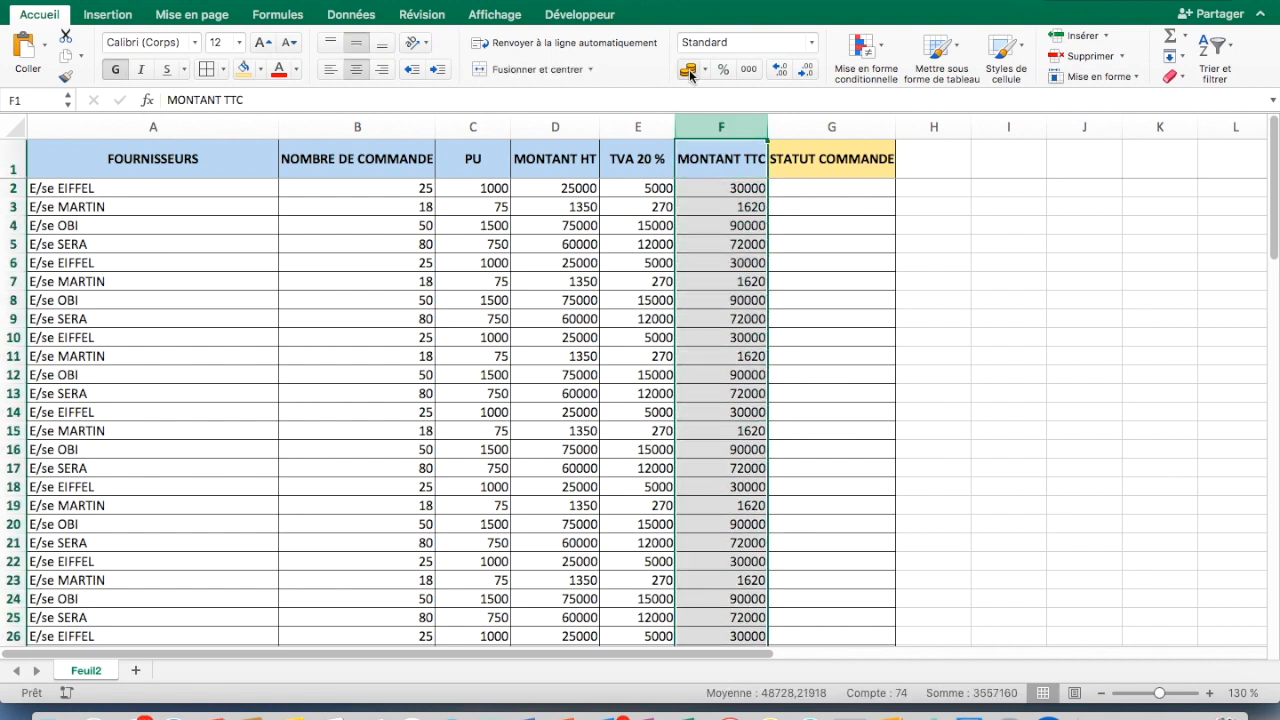
left_click(812, 44)
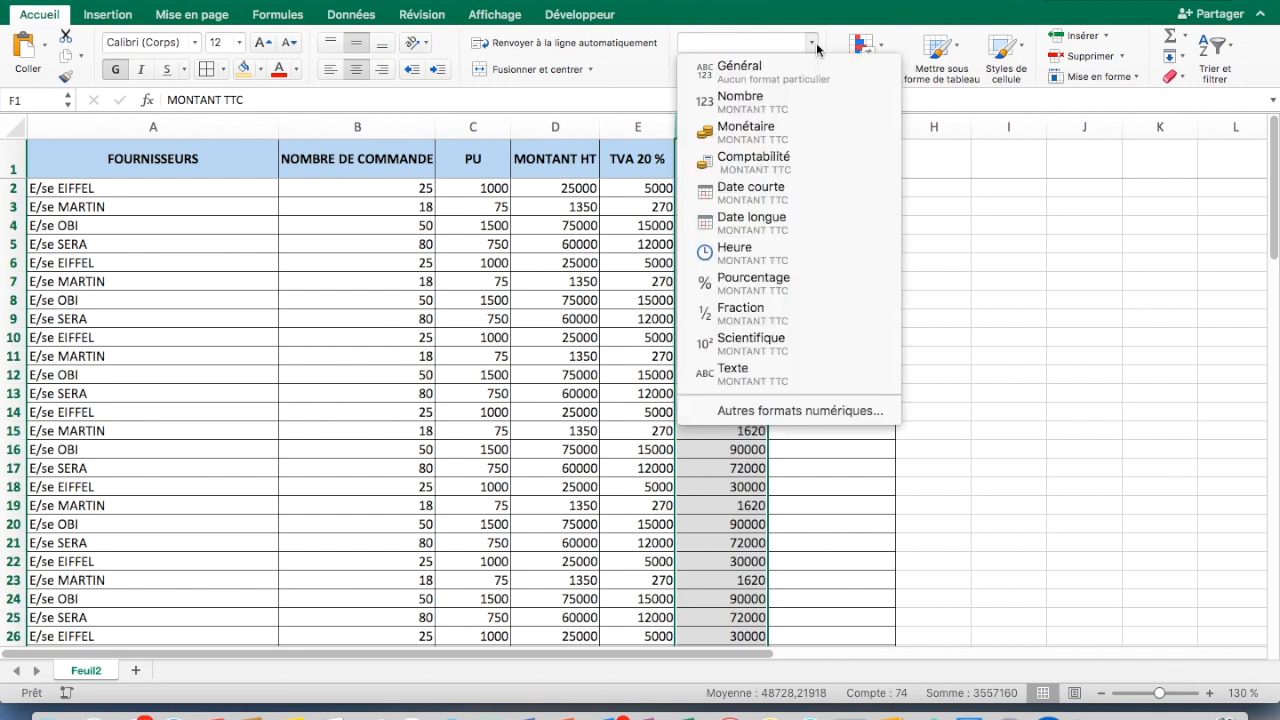
left_click(783, 140)
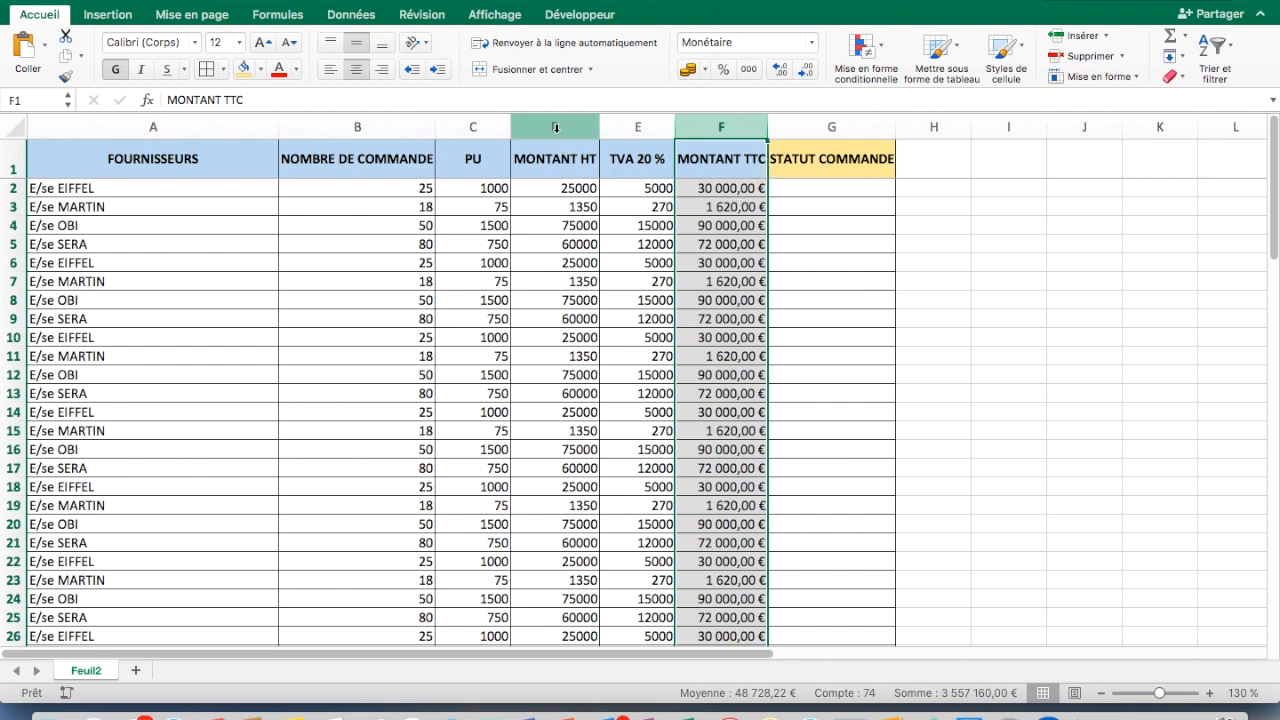
Format the PU, MONTANT HT and TVA 20 % columns as Monétaire without decimals
left_click_drag(556, 127, 635, 126)
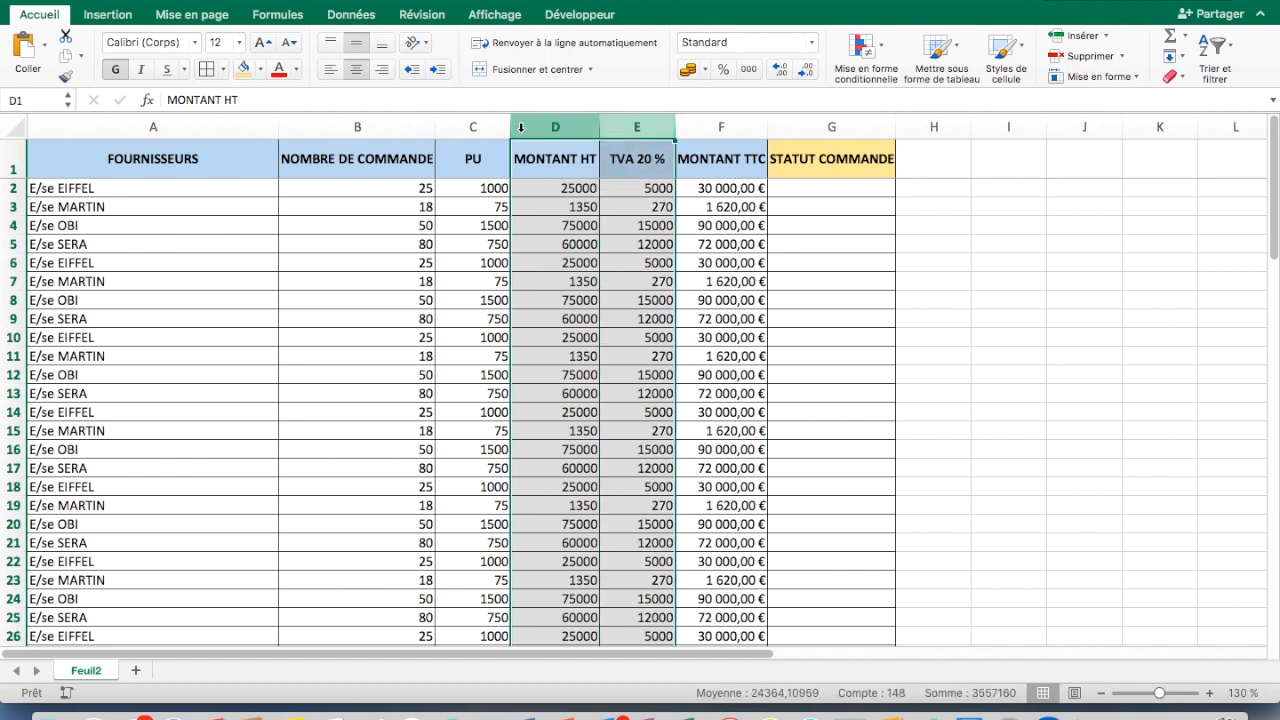
left_click_drag(484, 127, 637, 127)
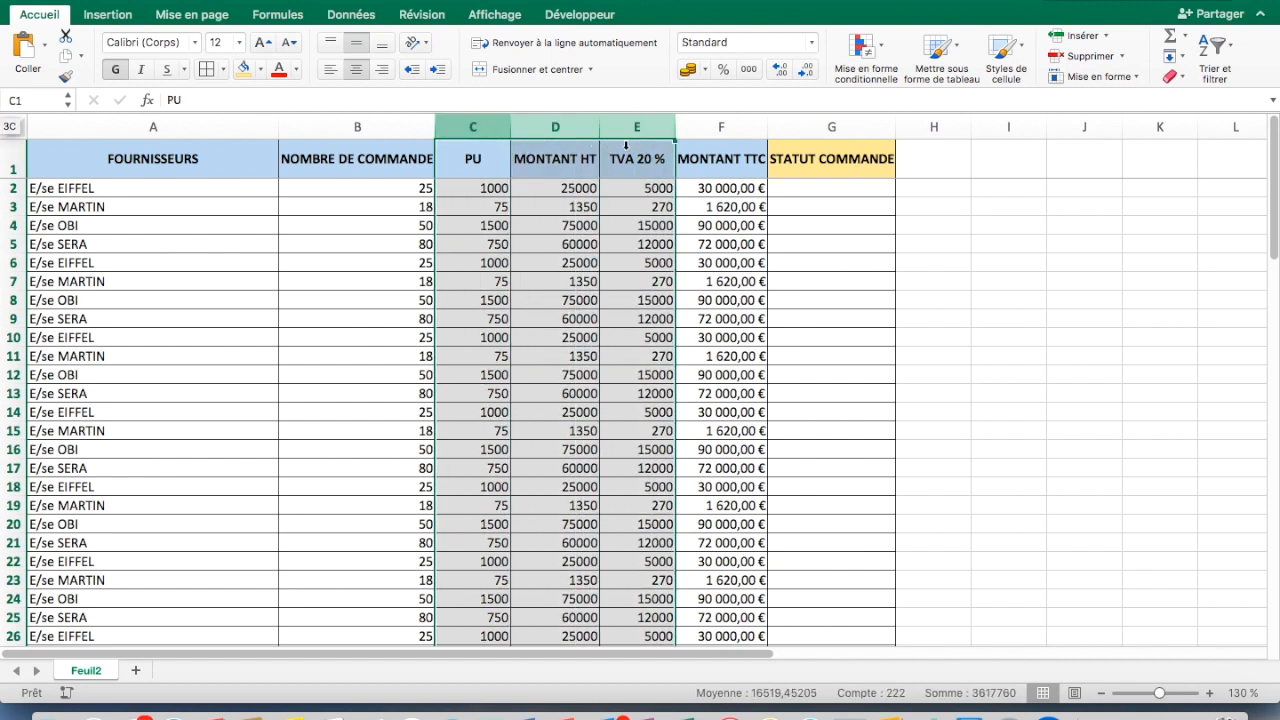
left_click(815, 46)
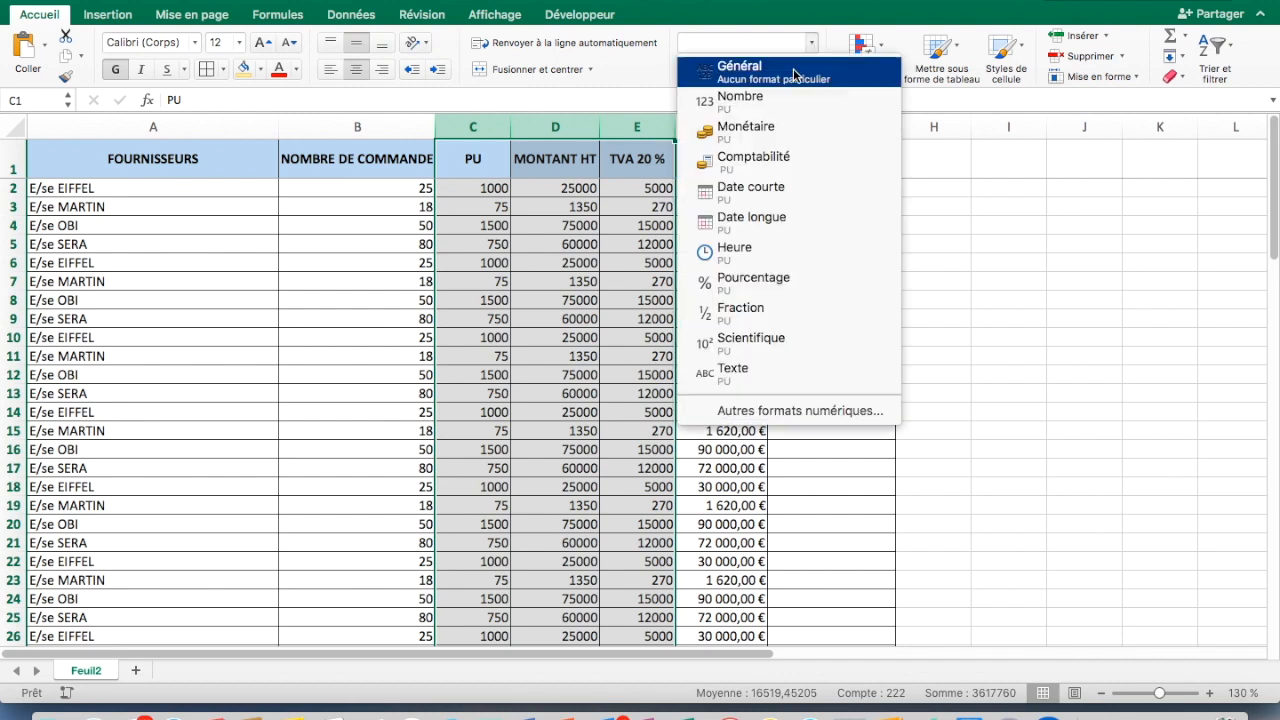
left_click(785, 132)
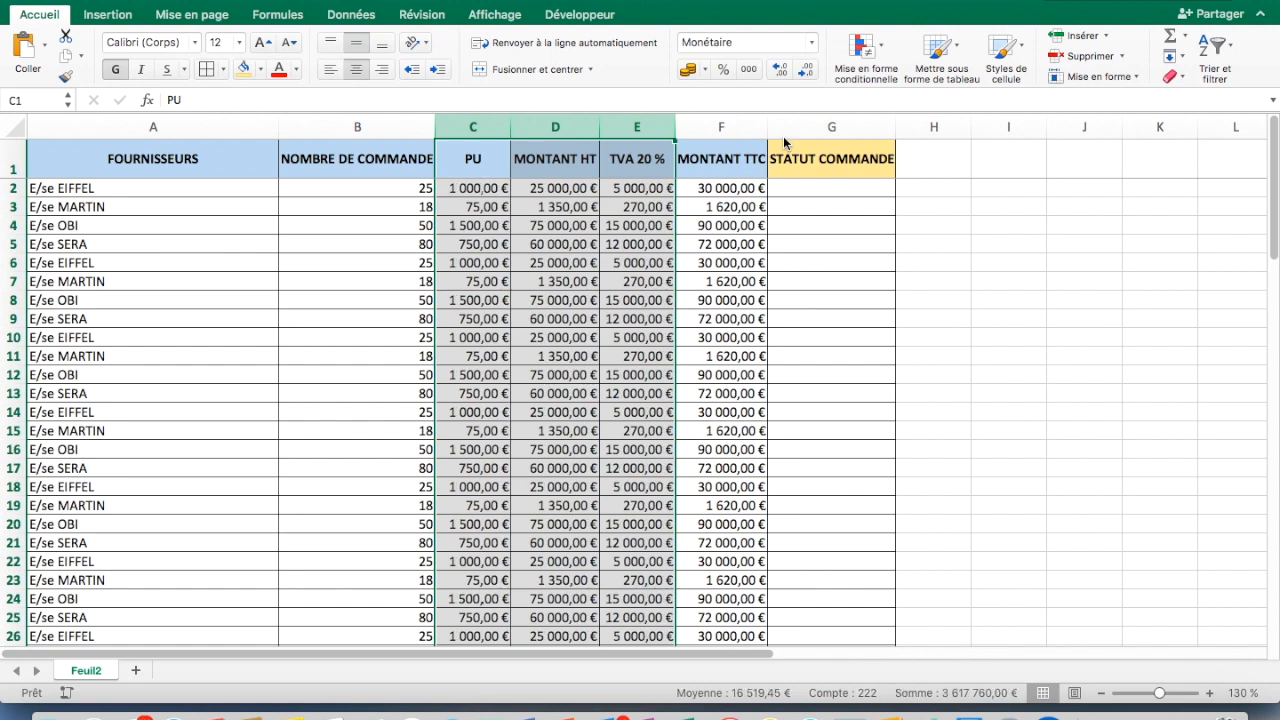
left_click(806, 72)
left_click(806, 72)
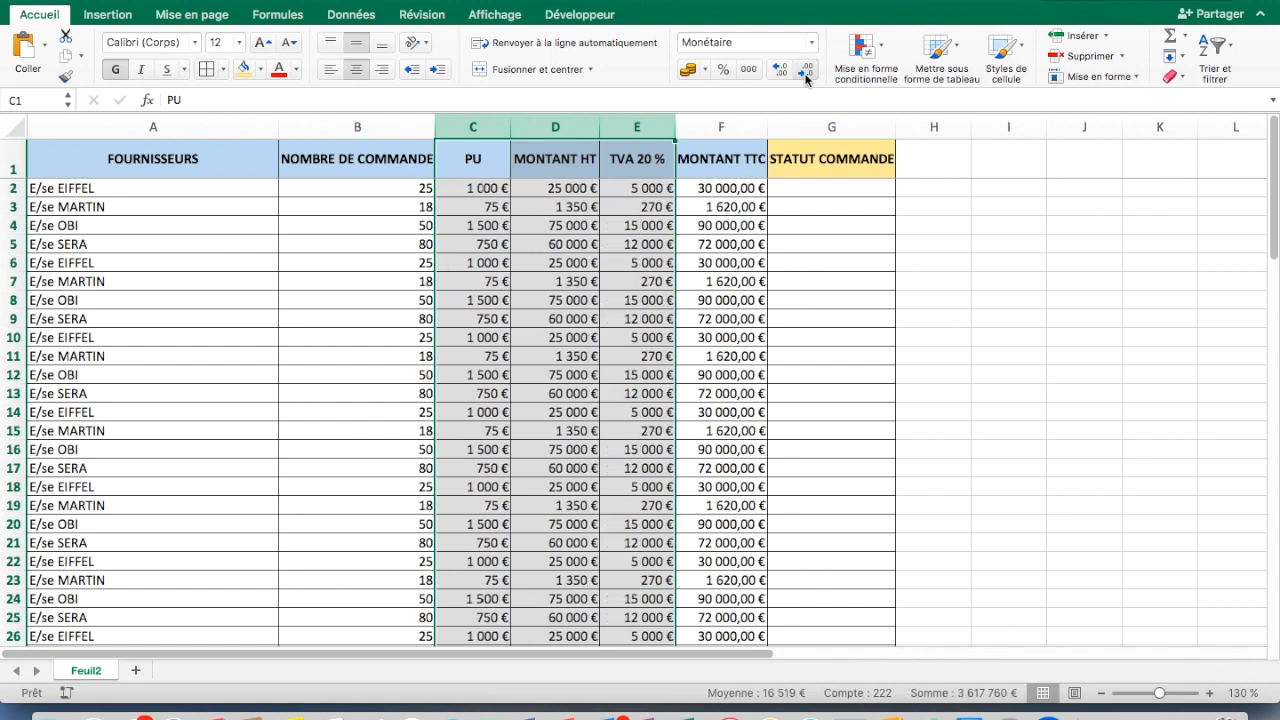
Remove the decimals from the amounts in the MONTANT TTC column
left_click(715, 120)
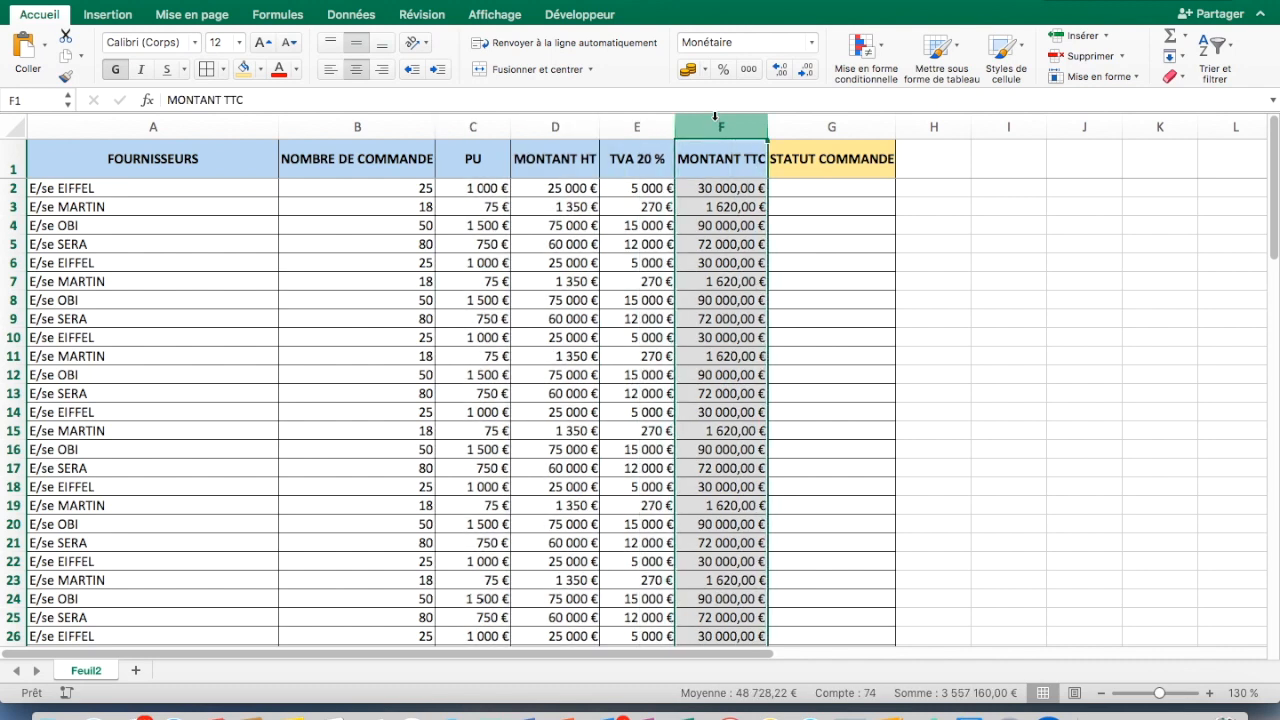
left_click(806, 72)
left_click(806, 72)
left_click(780, 72)
left_click(780, 72)
left_click(780, 72)
left_click(806, 72)
left_click(806, 72)
left_click(806, 72)
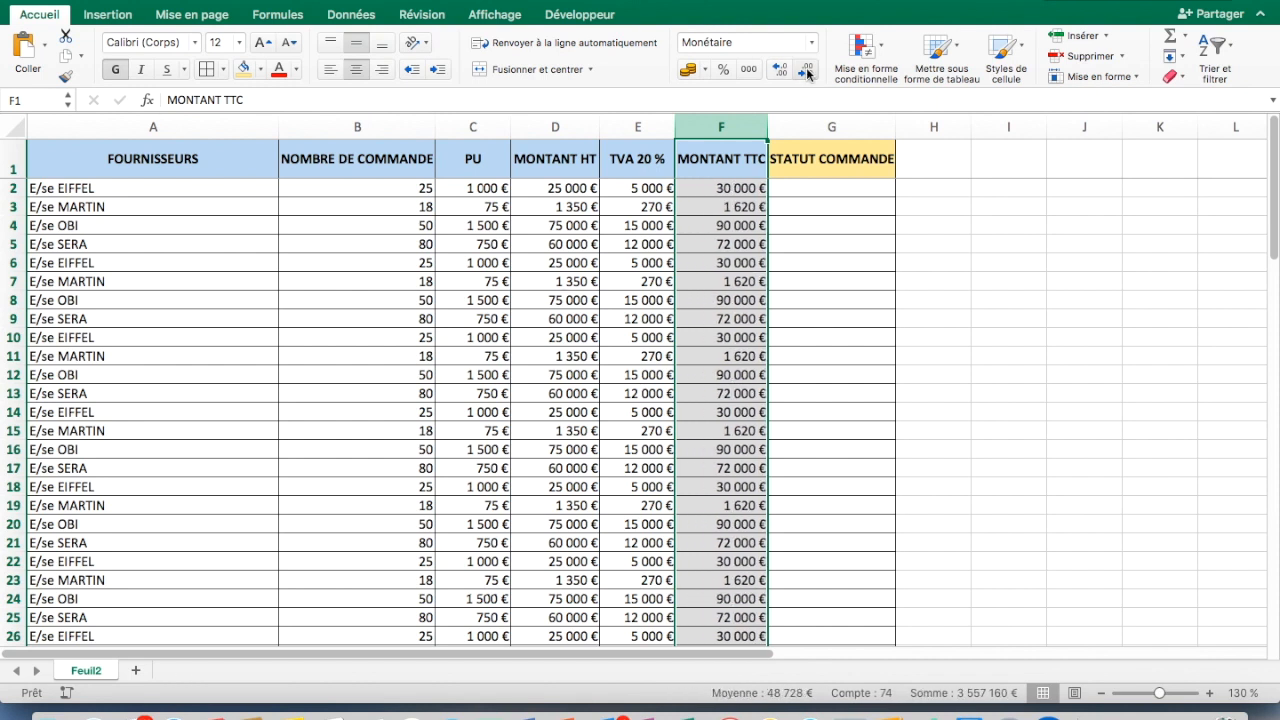
left_click(832, 205)
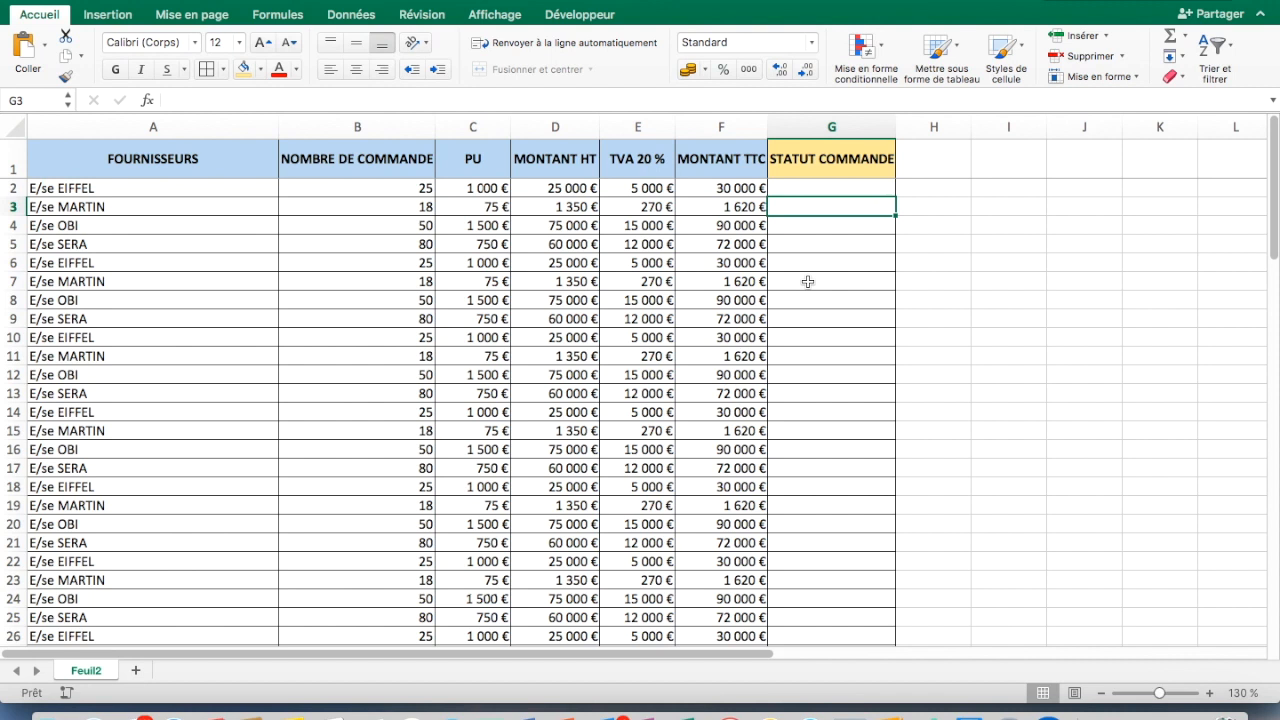
left_click(807, 190)
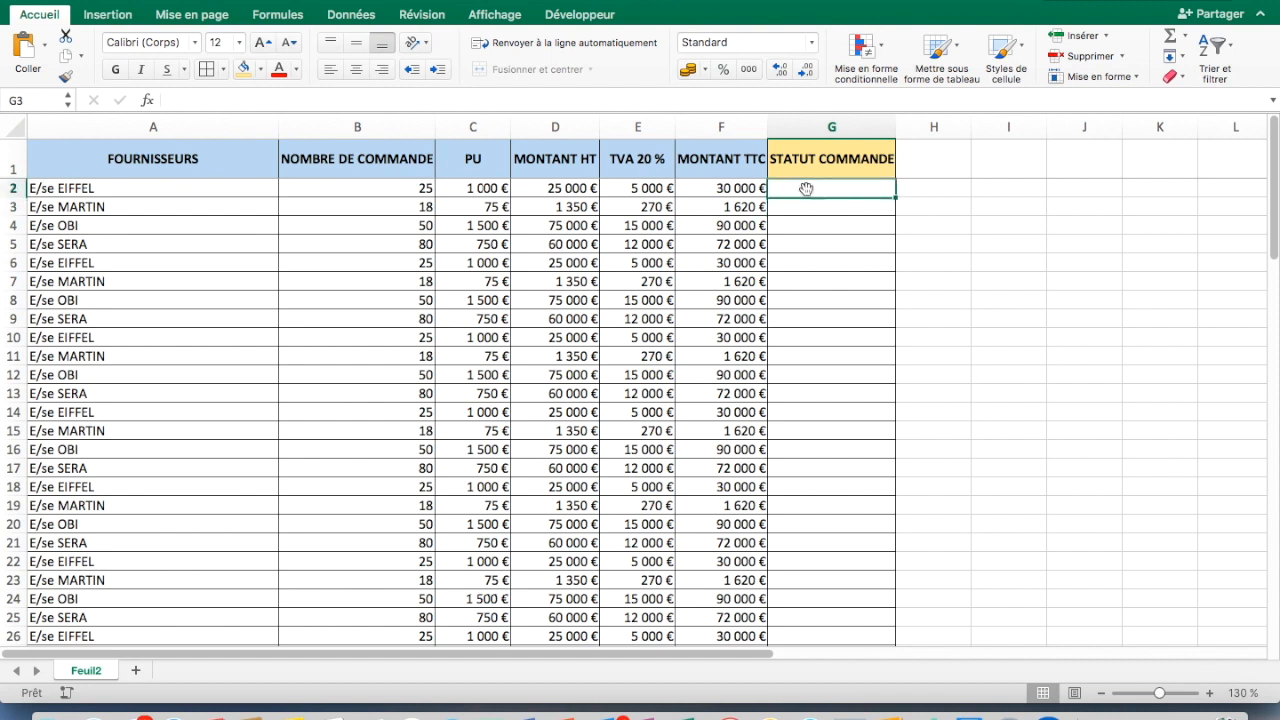
left_click(735, 188)
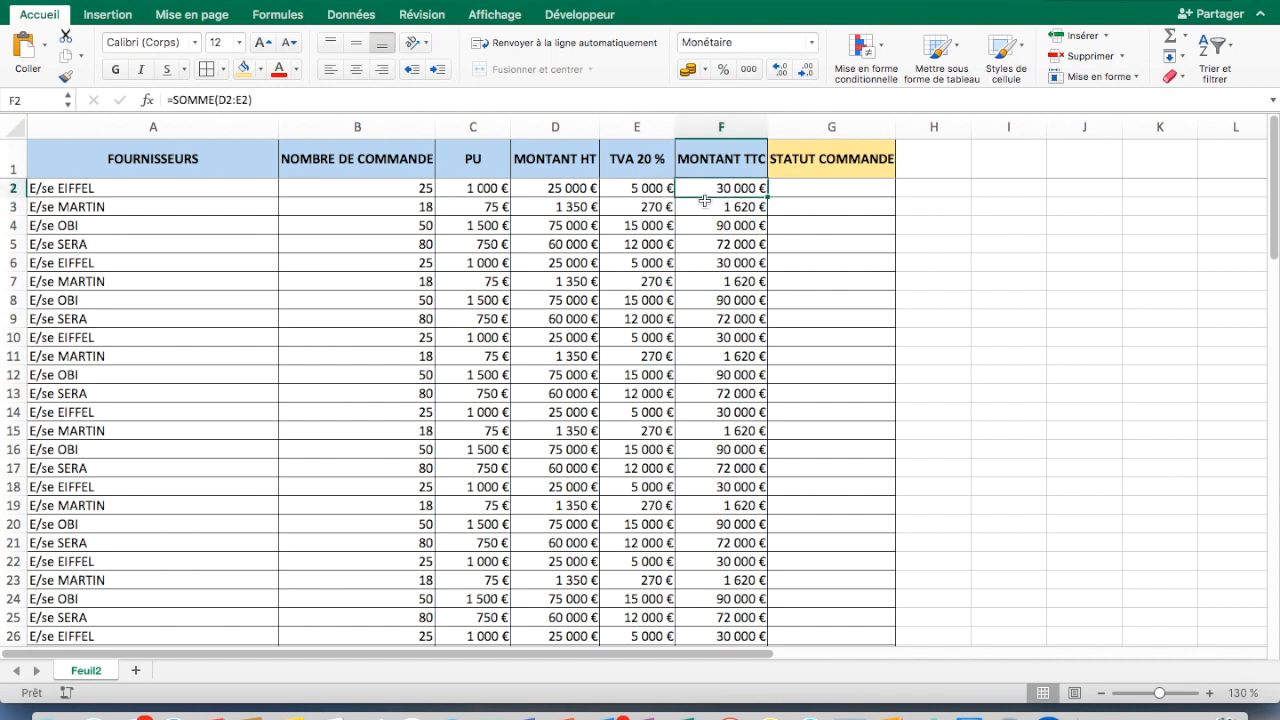
left_click(813, 193)
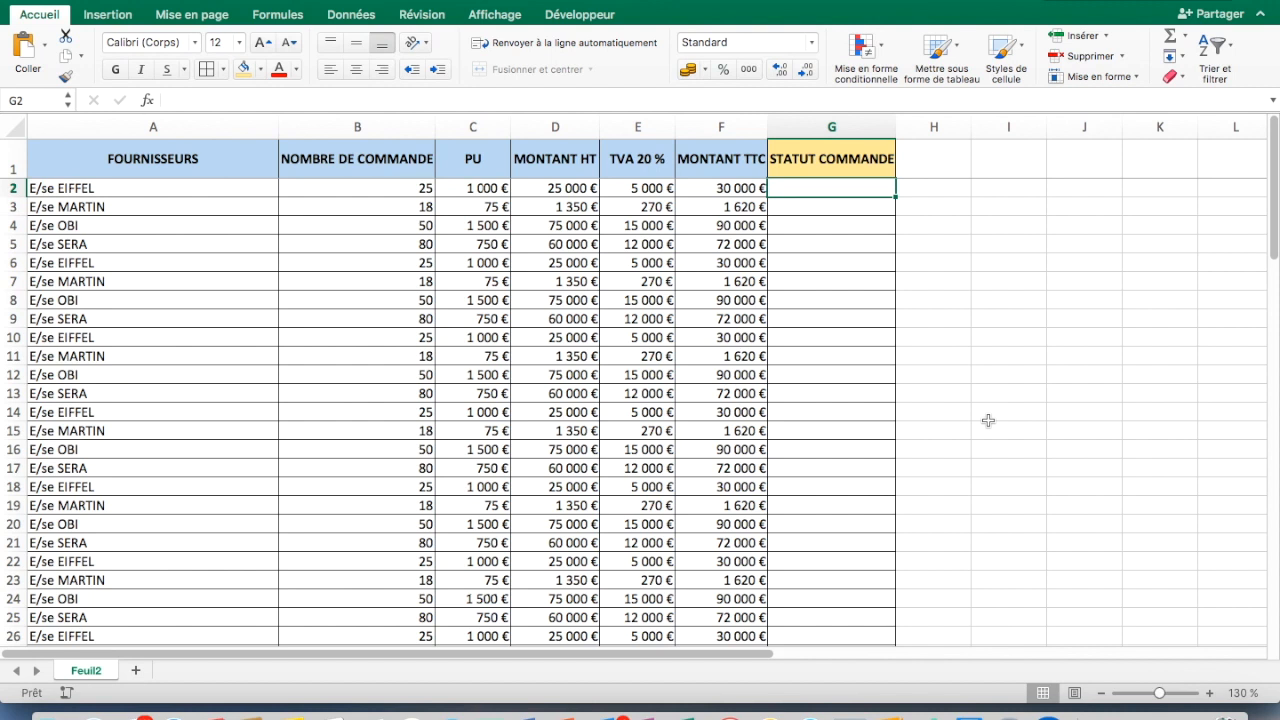
left_click(990, 189)
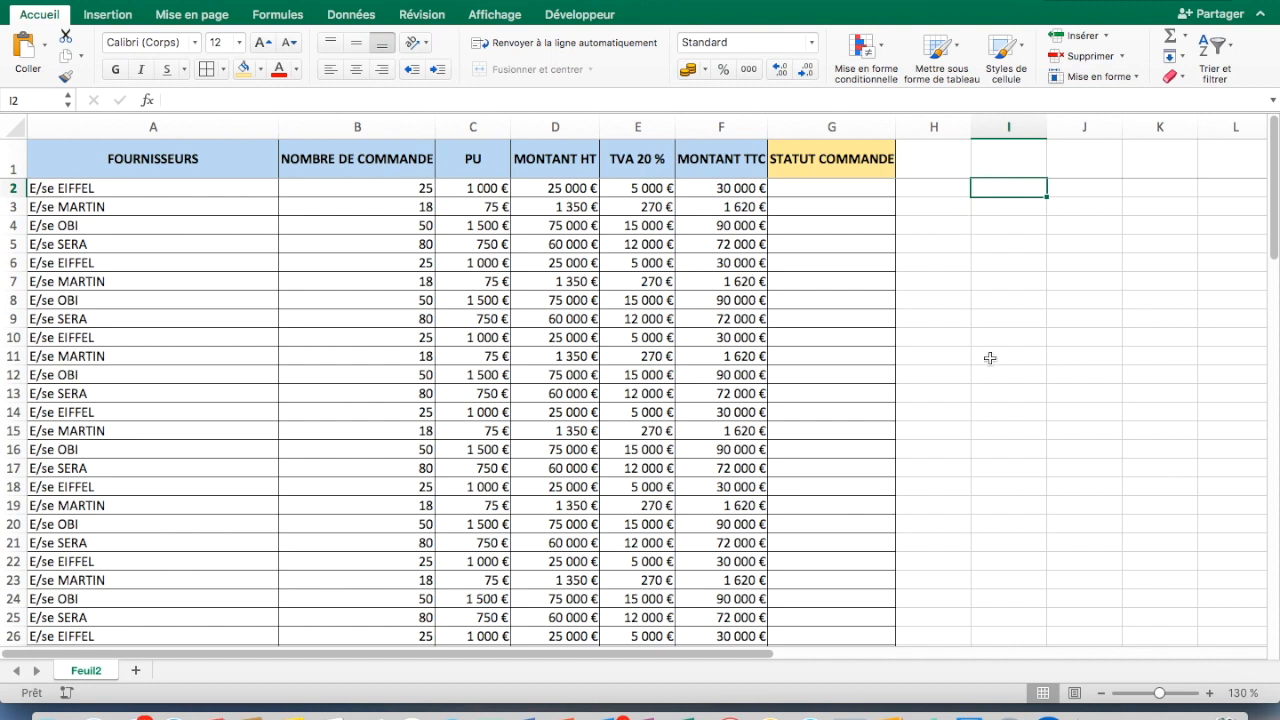
Start an SI formula in cell G2 with the logical test F2>50000
left_click(800, 188)
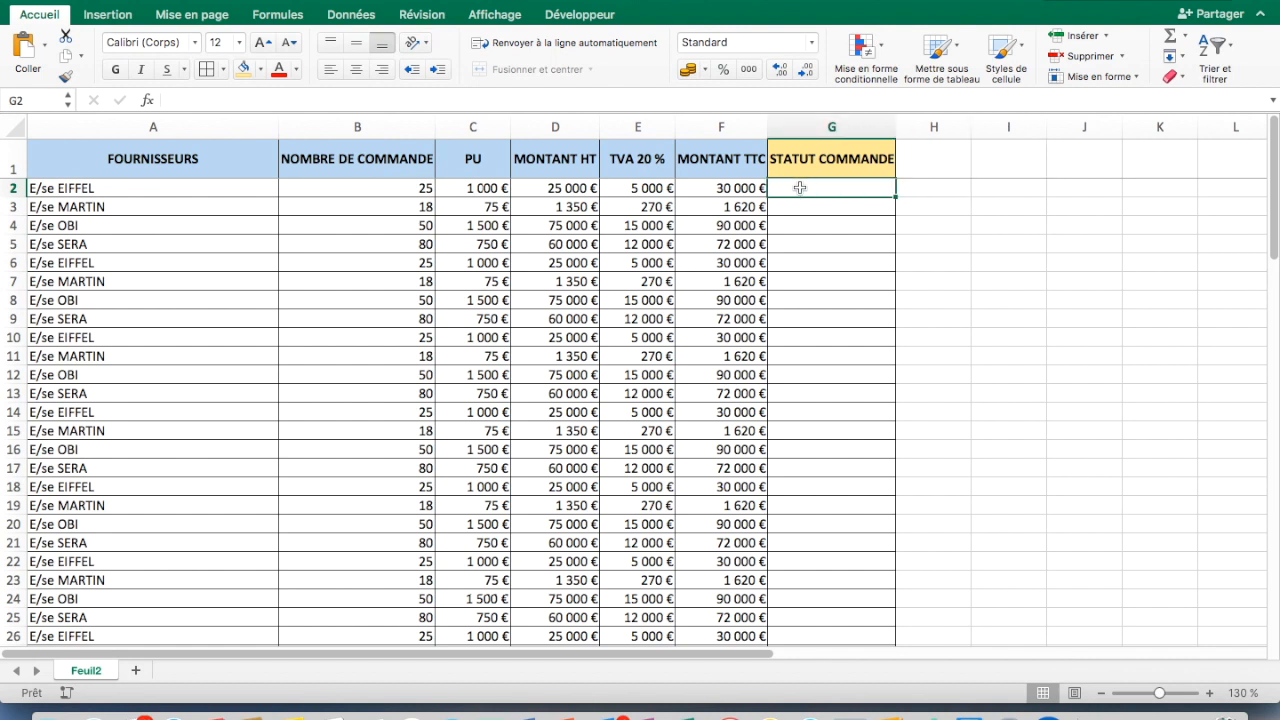
type("=si")
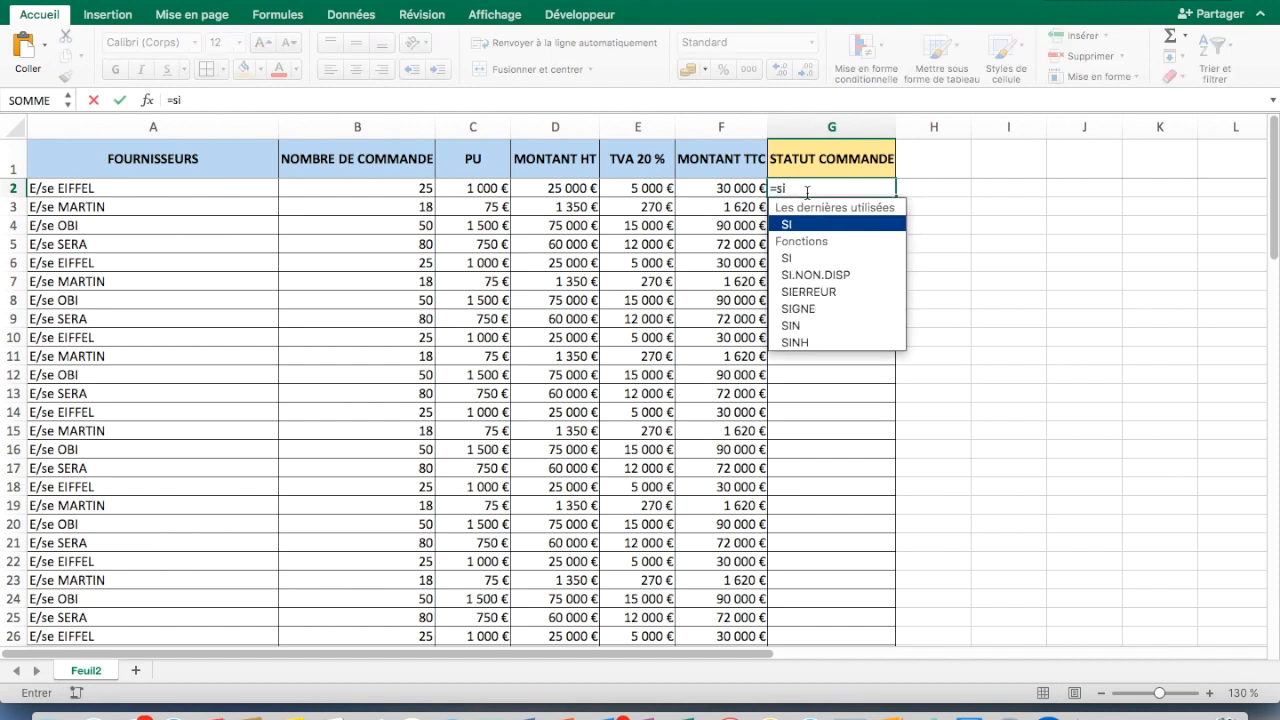
double_click(806, 226)
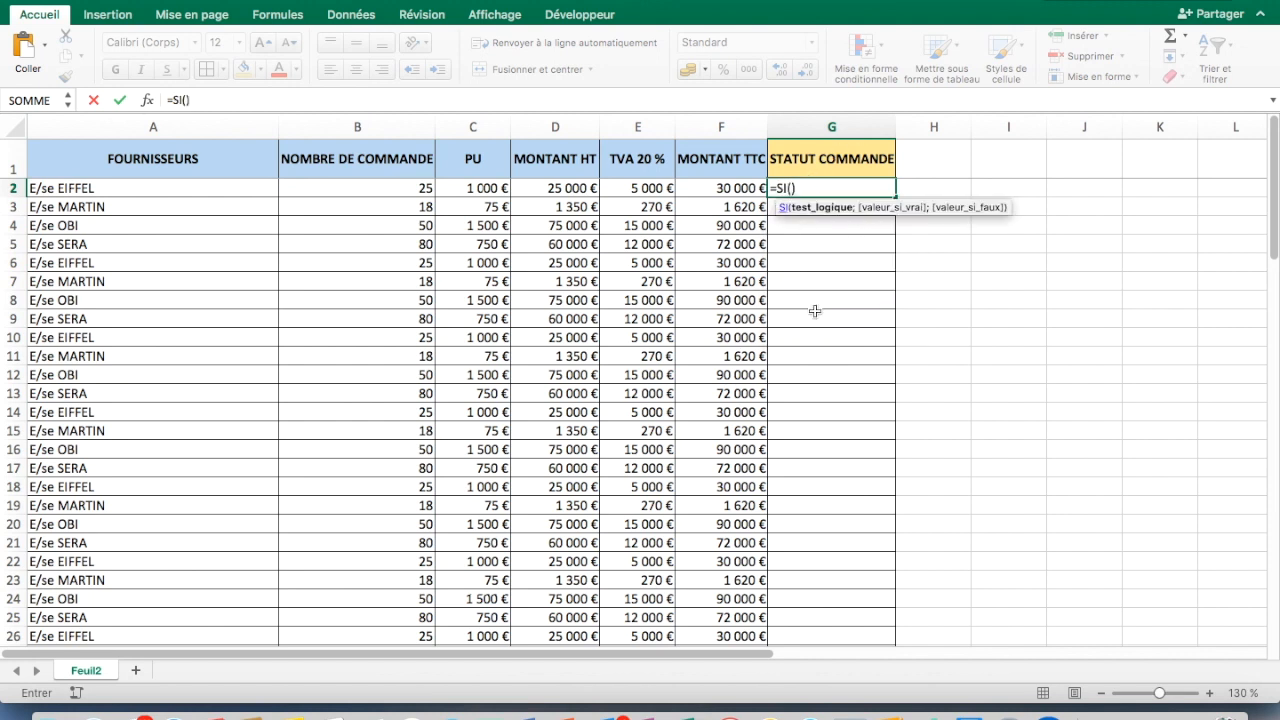
left_click(805, 188)
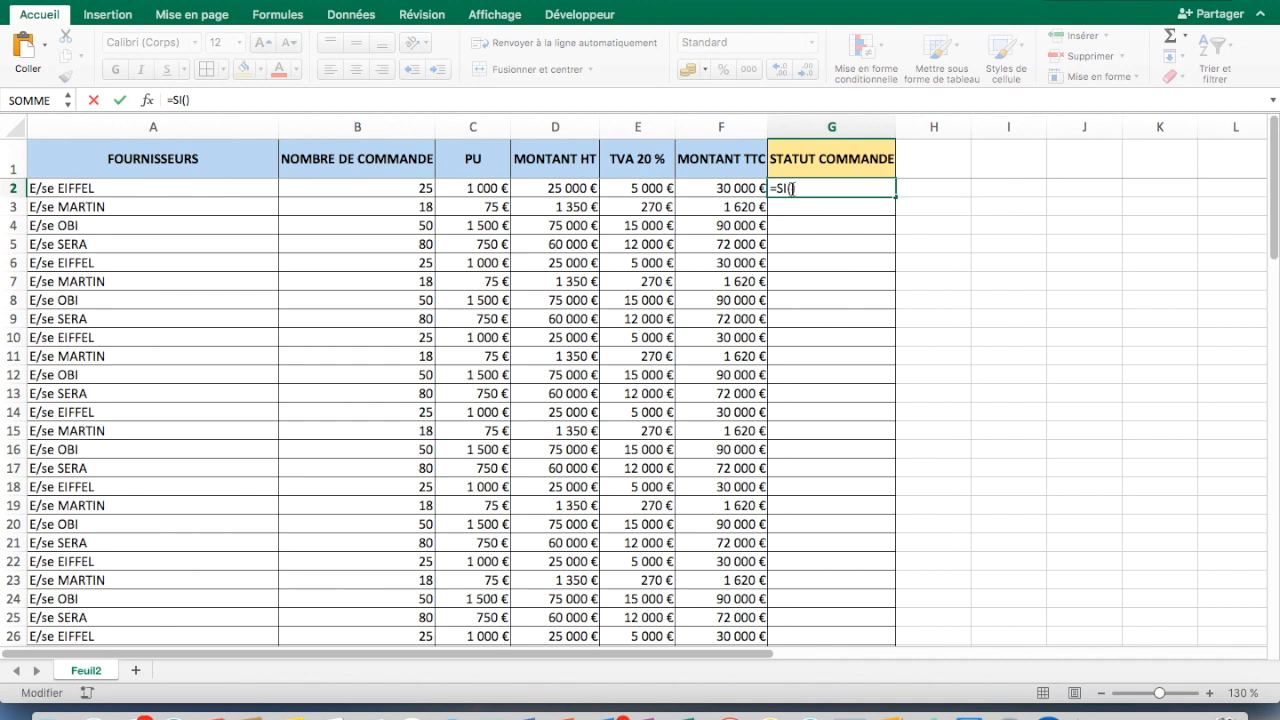
key("BackSpace")
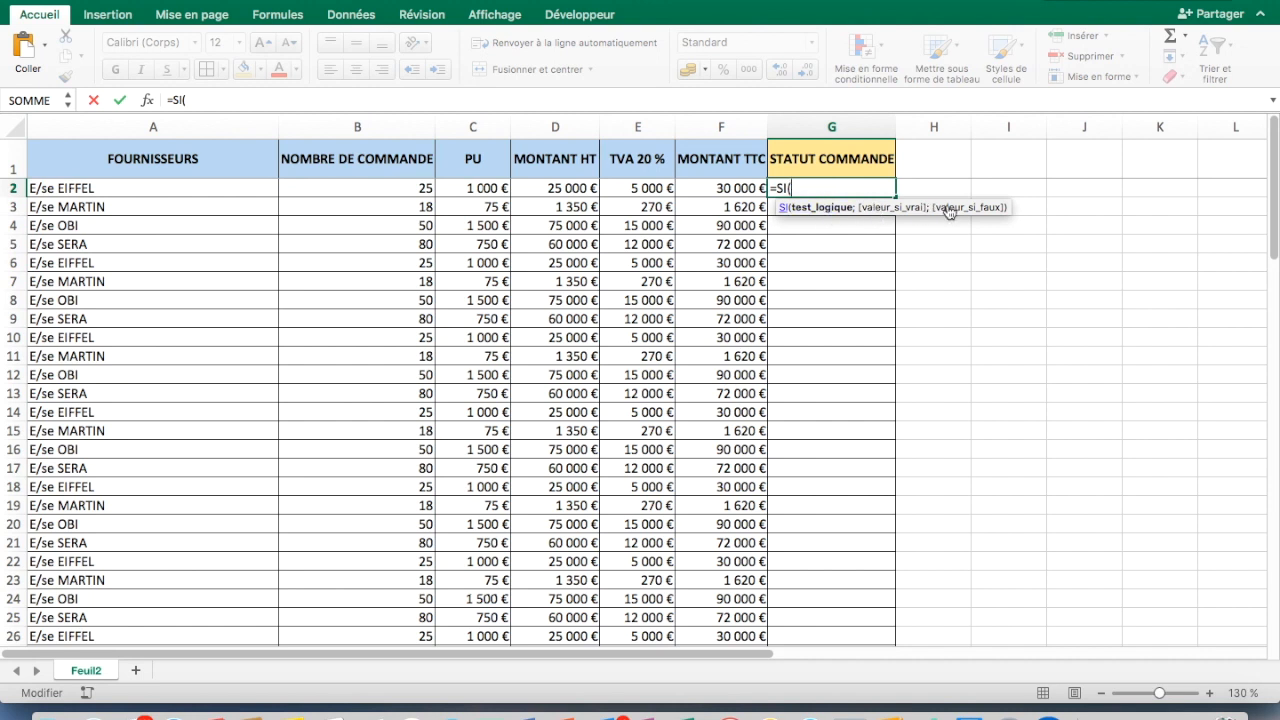
left_click(727, 188)
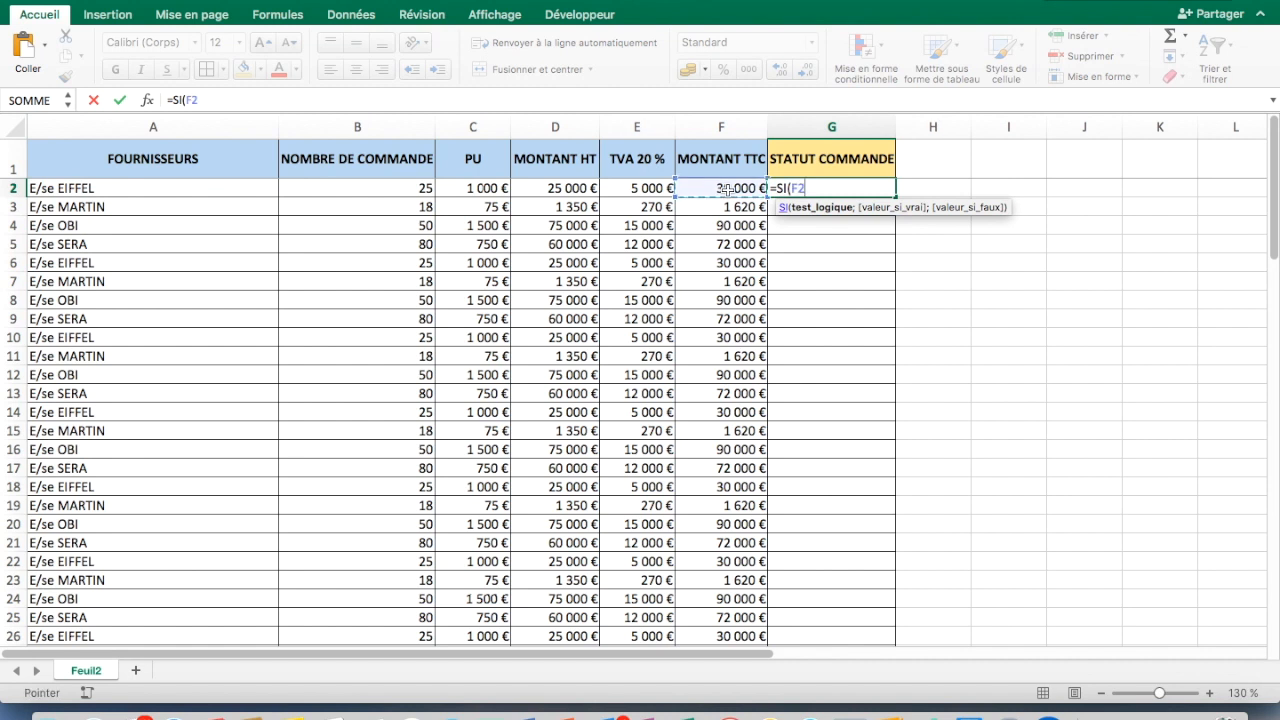
type(">50000")
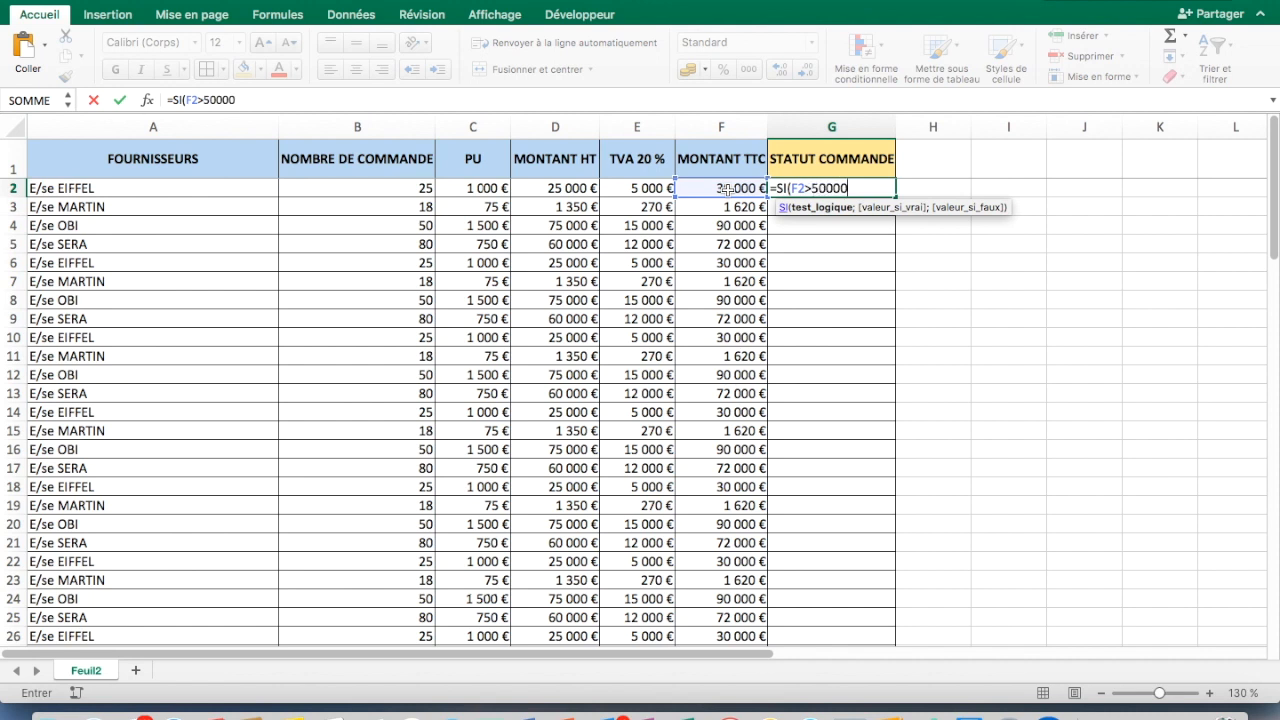
Complete the SI formula in G2 with "grosse commande" as the true value and "petite commande" as the false value
type(";")
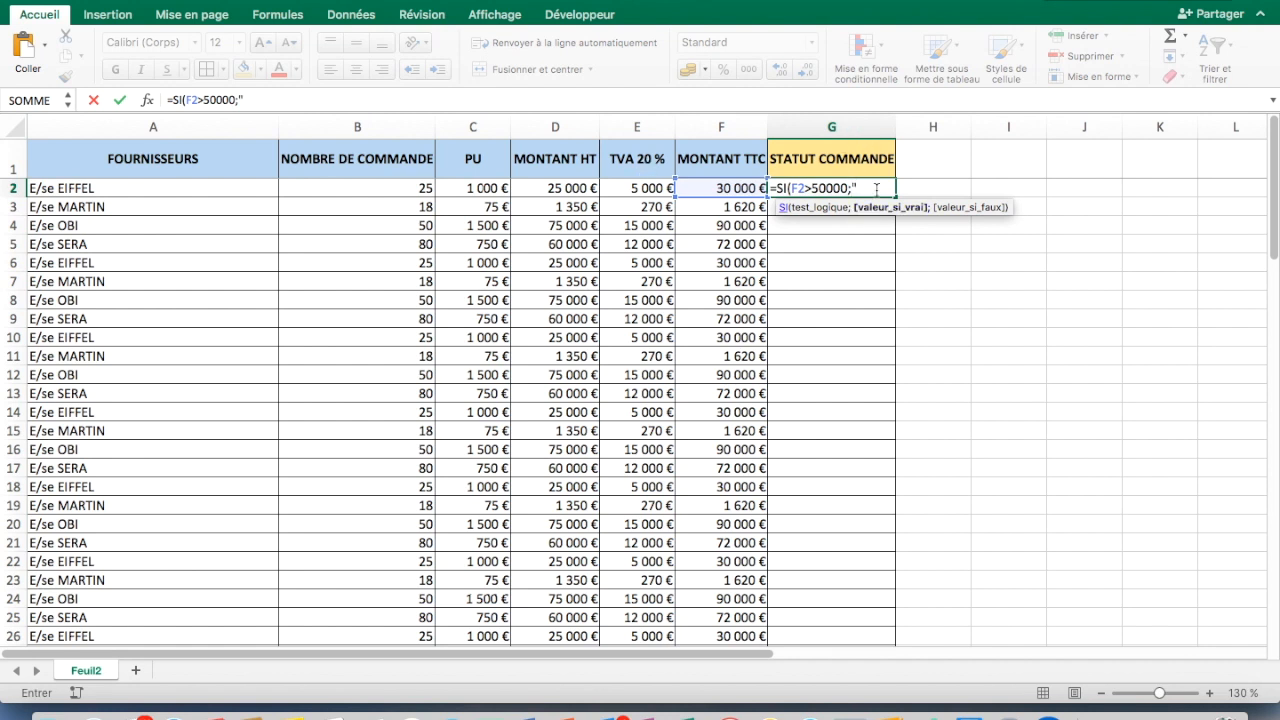
type("grosse commande")
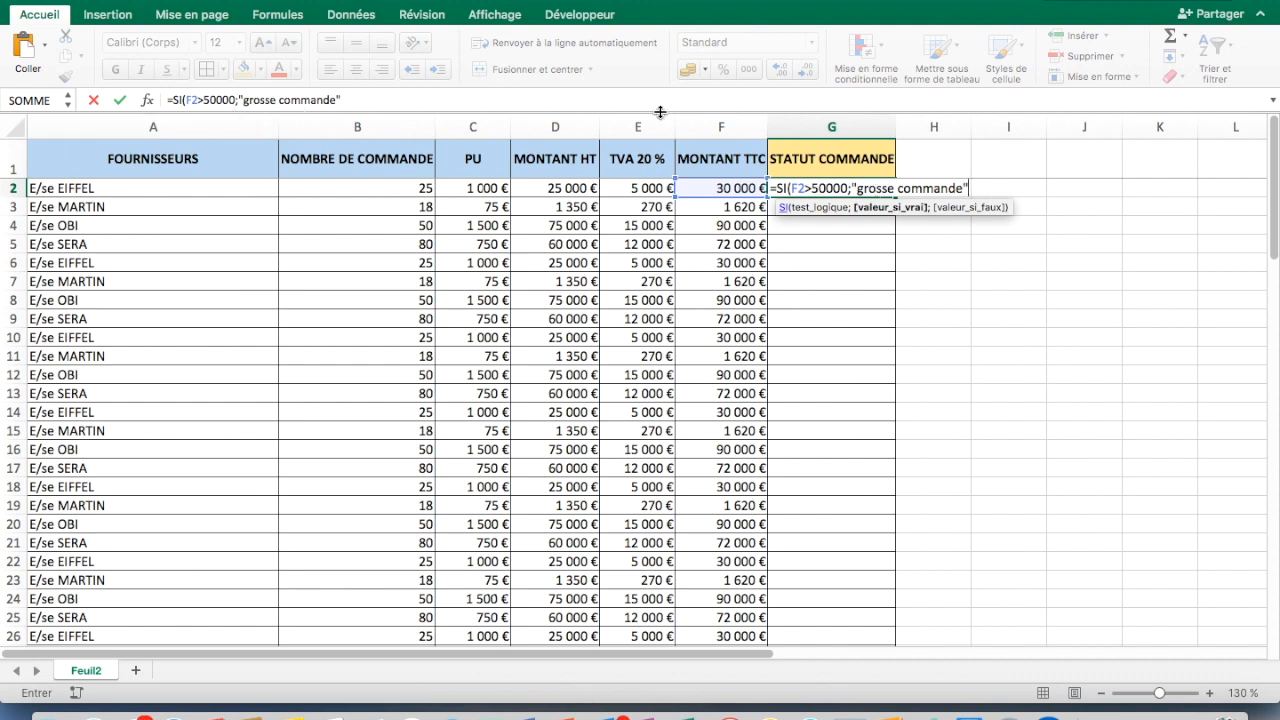
type(";")
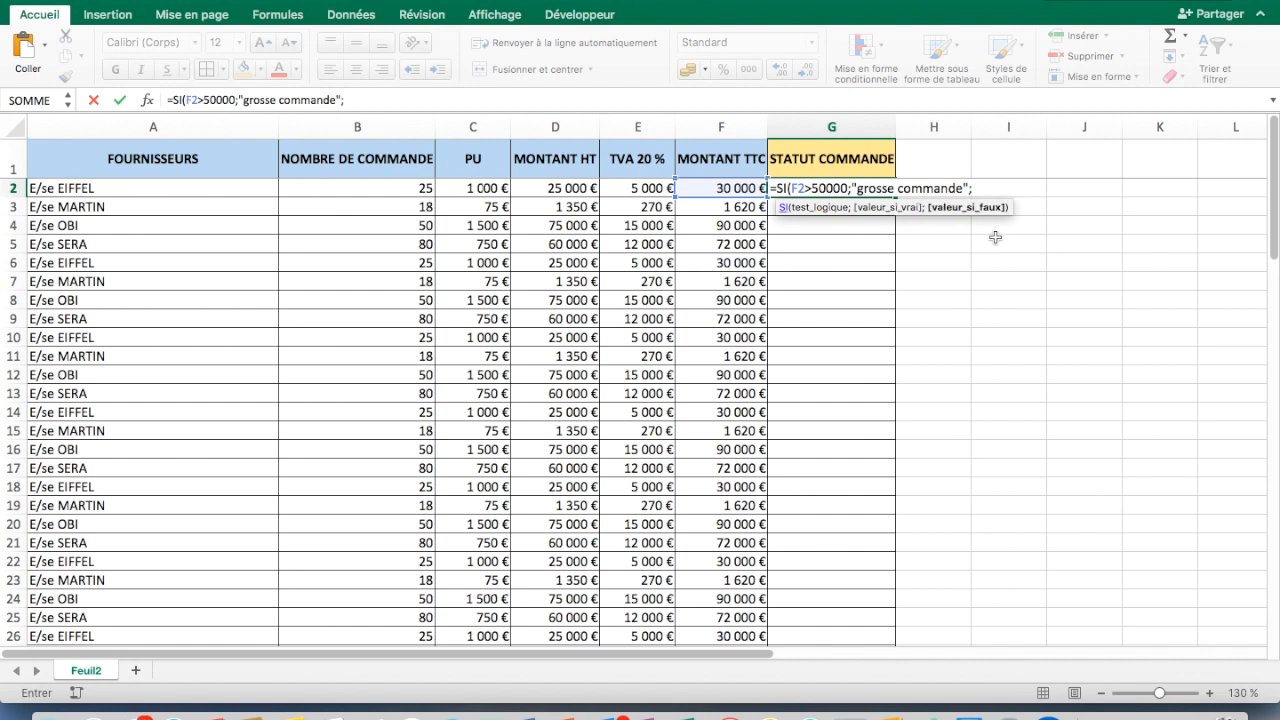
type("\"petite commande")
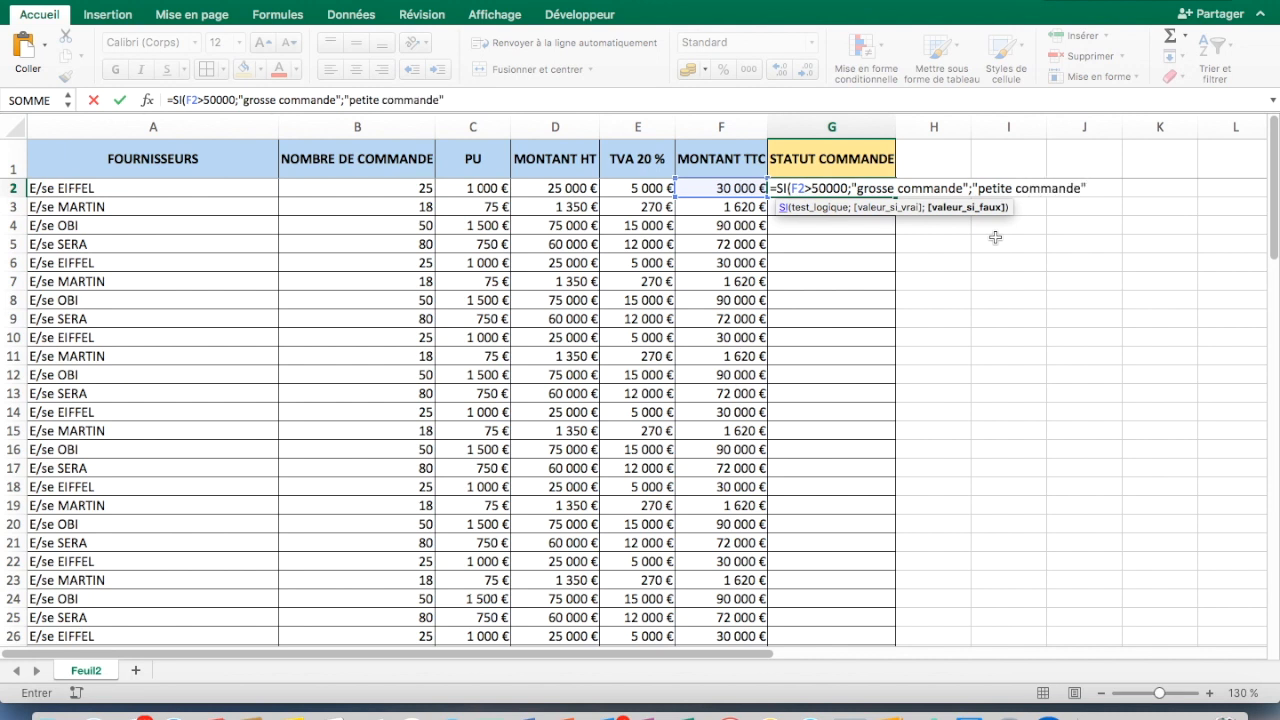
type("\")")
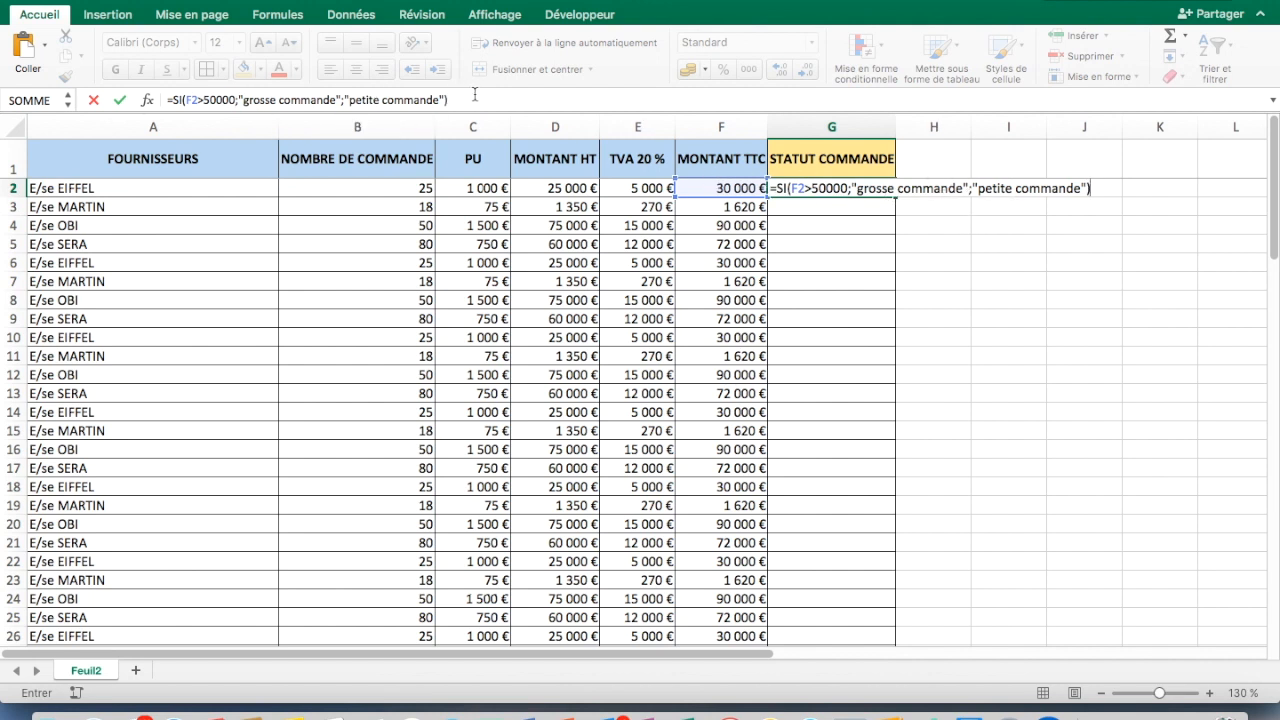
left_click_drag(476, 100, 167, 100)
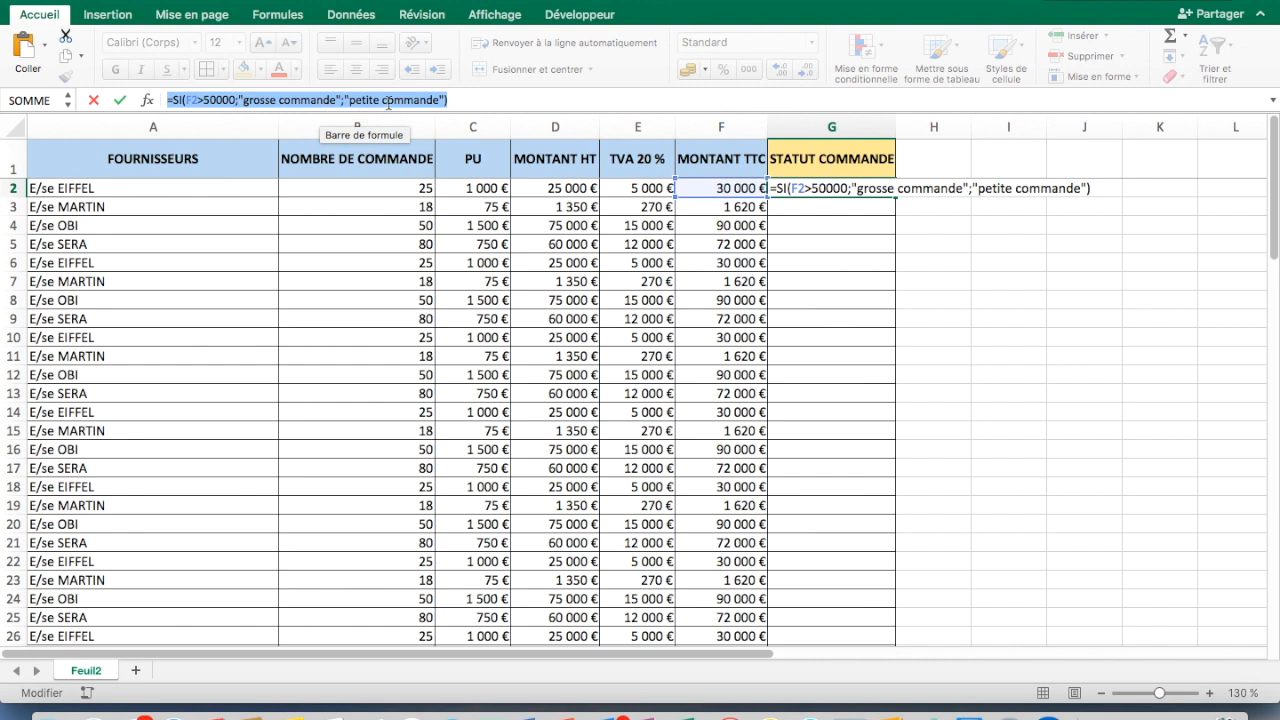
key("Return")
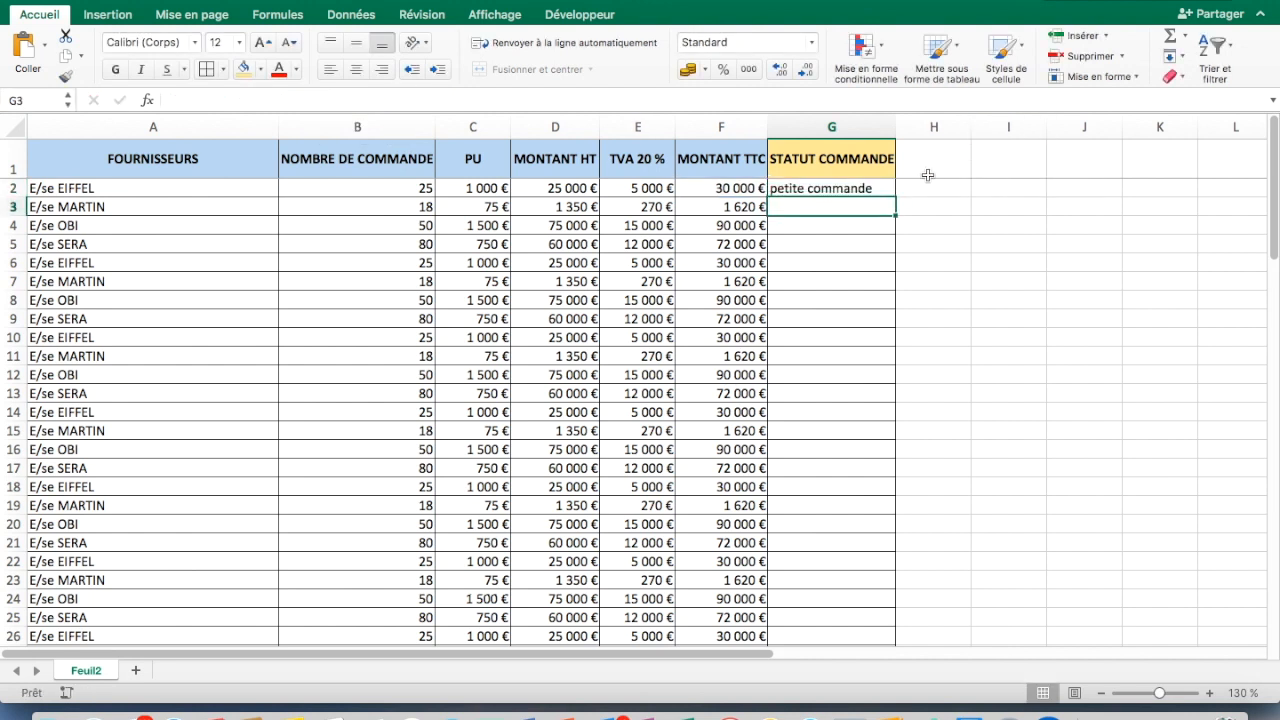
Copy the SI formula from G2 down the whole STATUT COMMANDE column
left_click(874, 188)
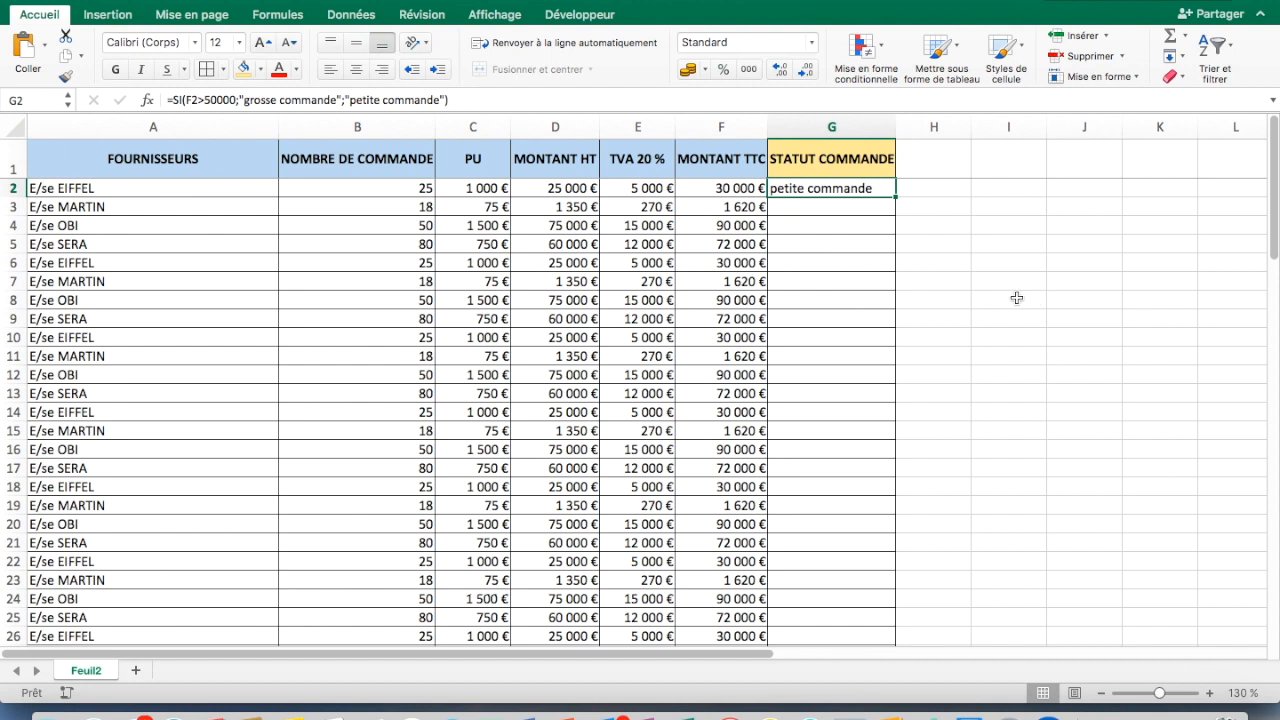
left_click_drag(745, 207, 731, 468)
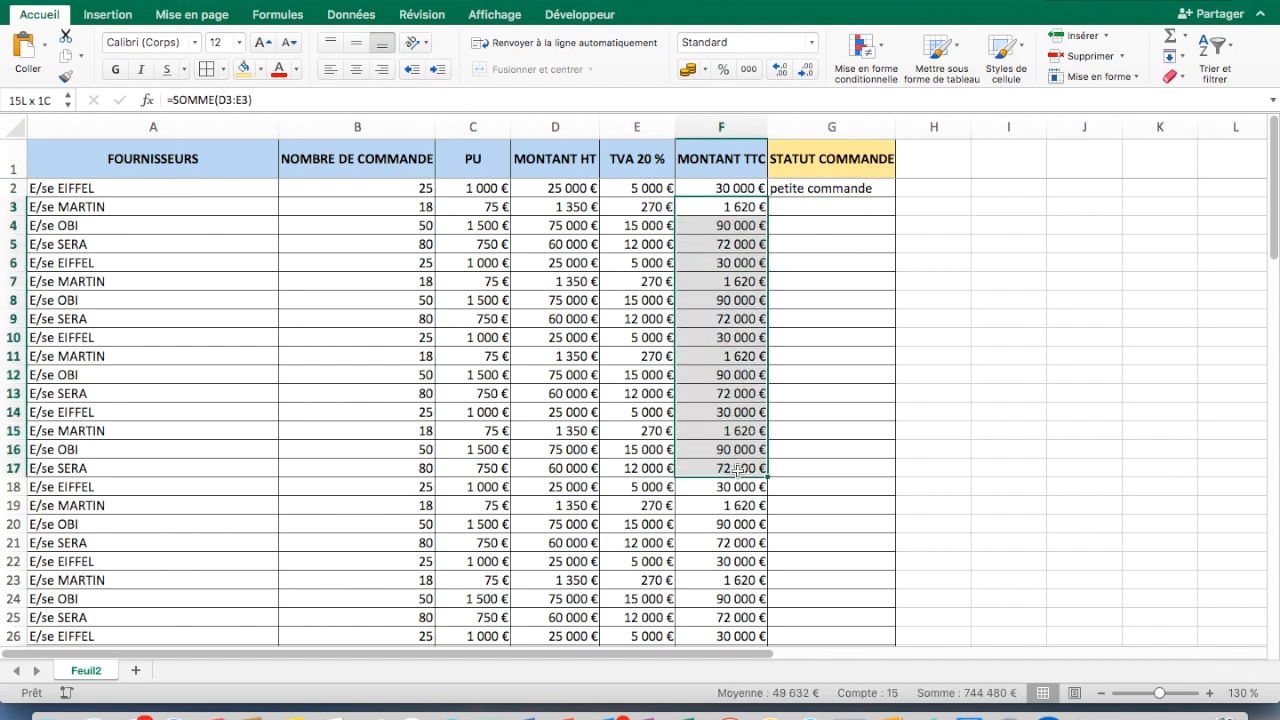
left_click(730, 207)
left_click(780, 207)
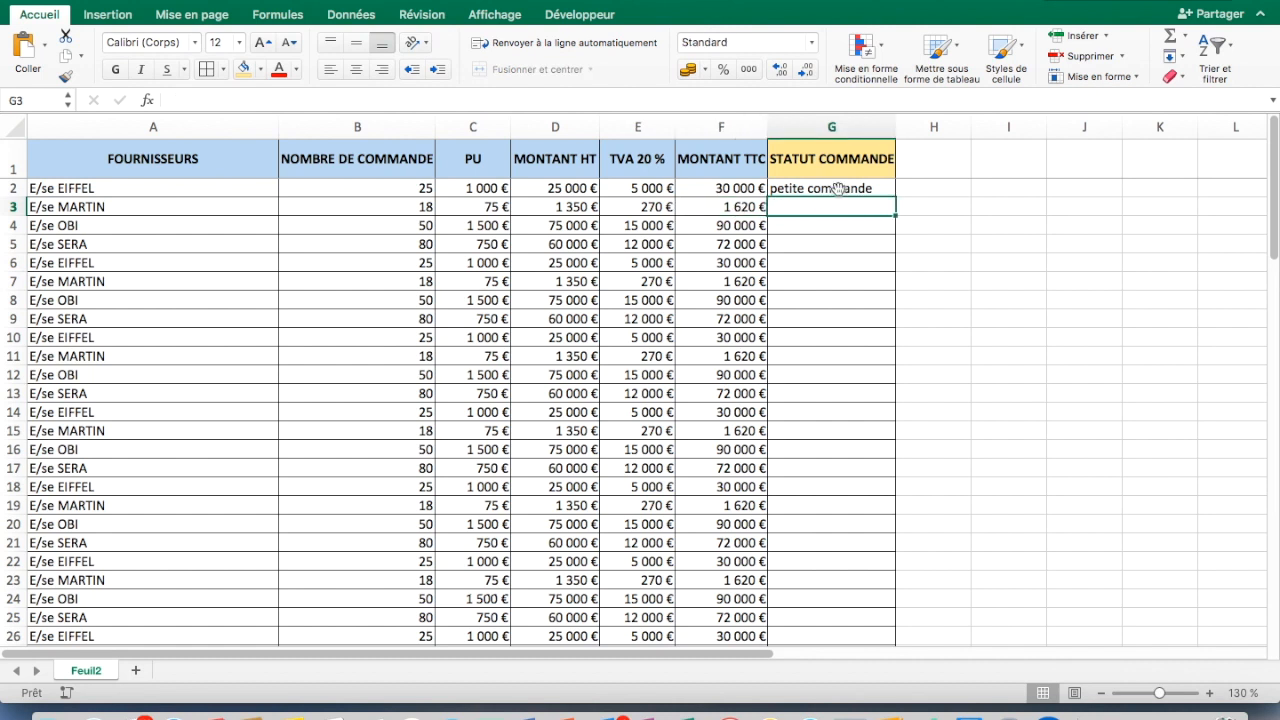
left_click(820, 193)
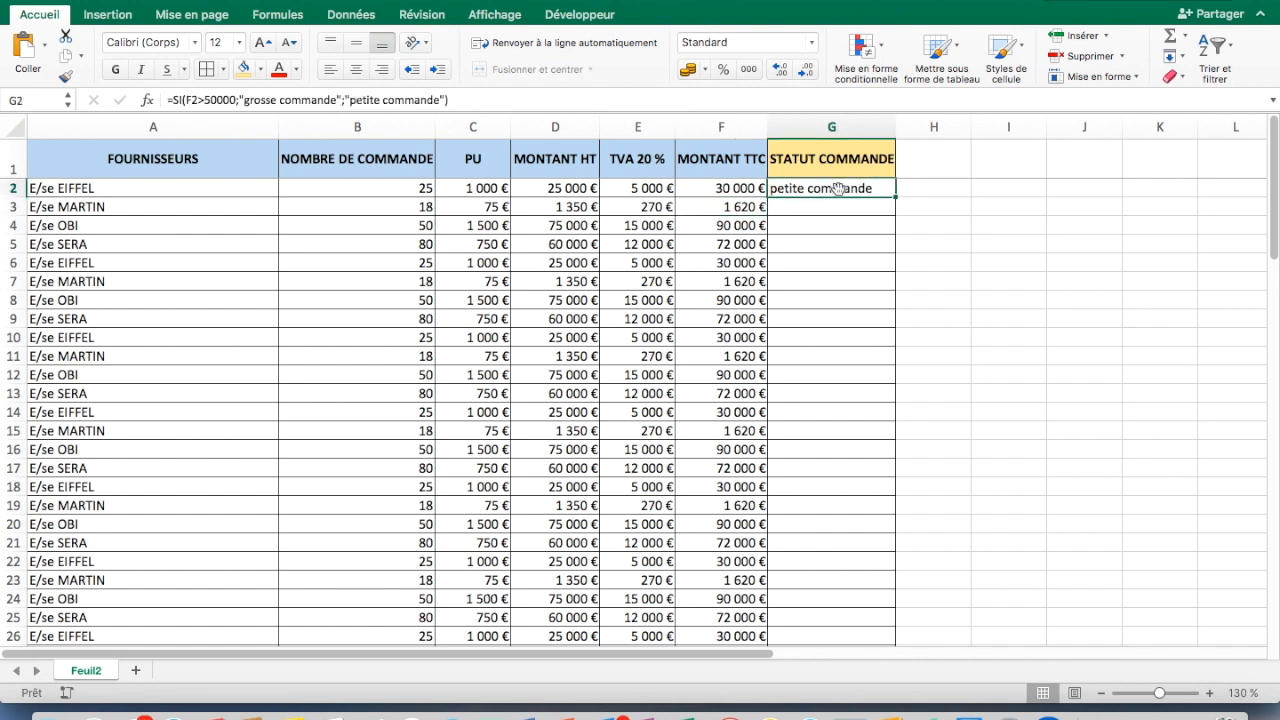
double_click(897, 198)
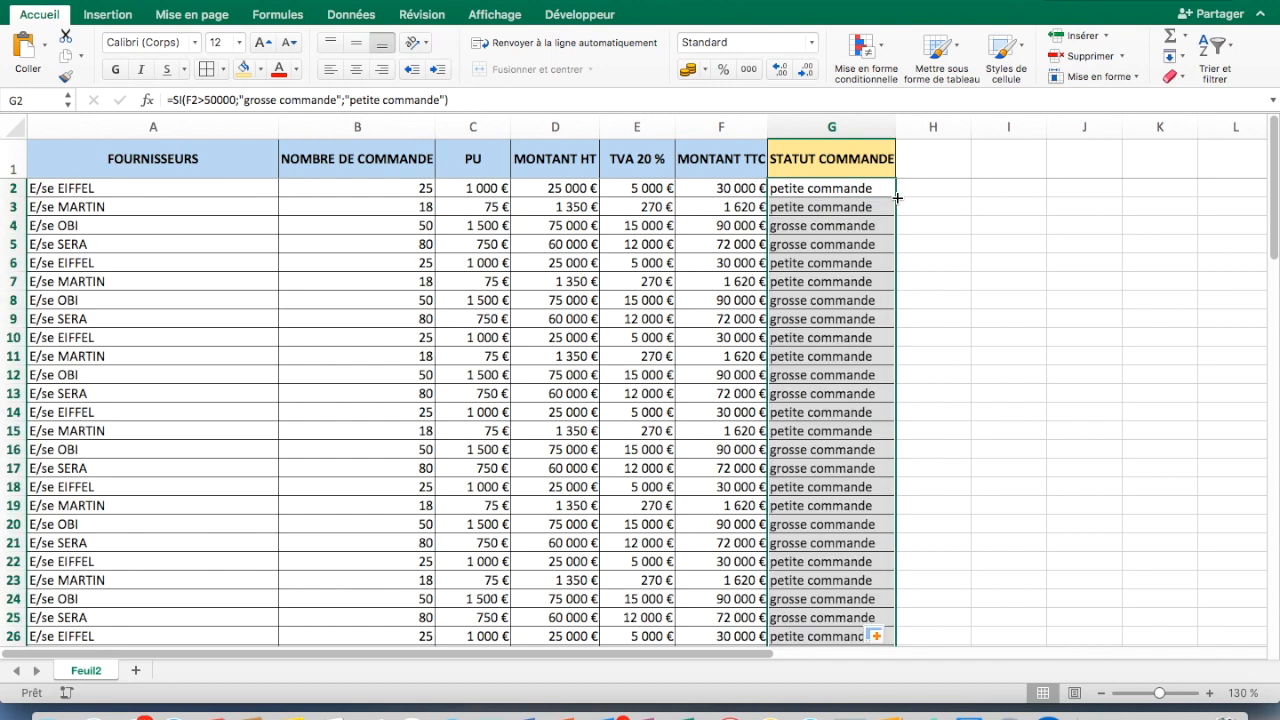
Check the order statuses in column G against their MONTANT TTC amounts, including rows 2 and 4
left_click(842, 225)
left_click(842, 263)
left_click(842, 319)
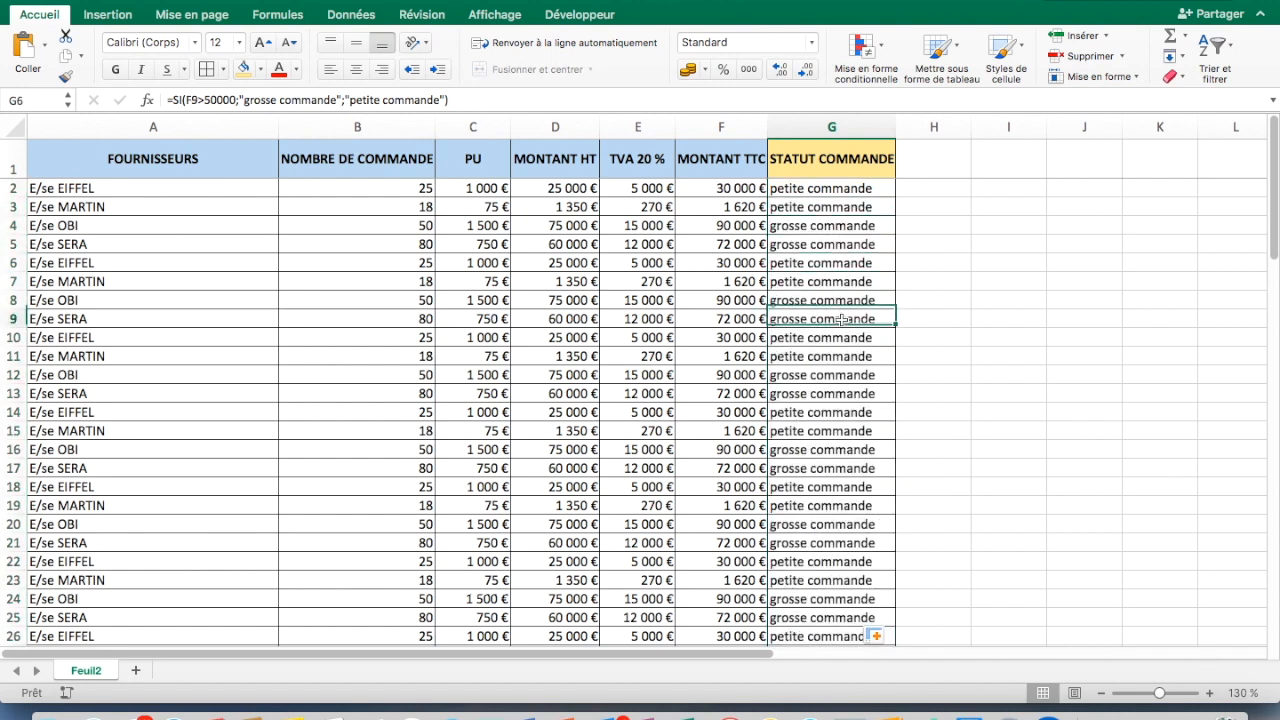
left_click(841, 376)
left_click(733, 188)
left_click(804, 190)
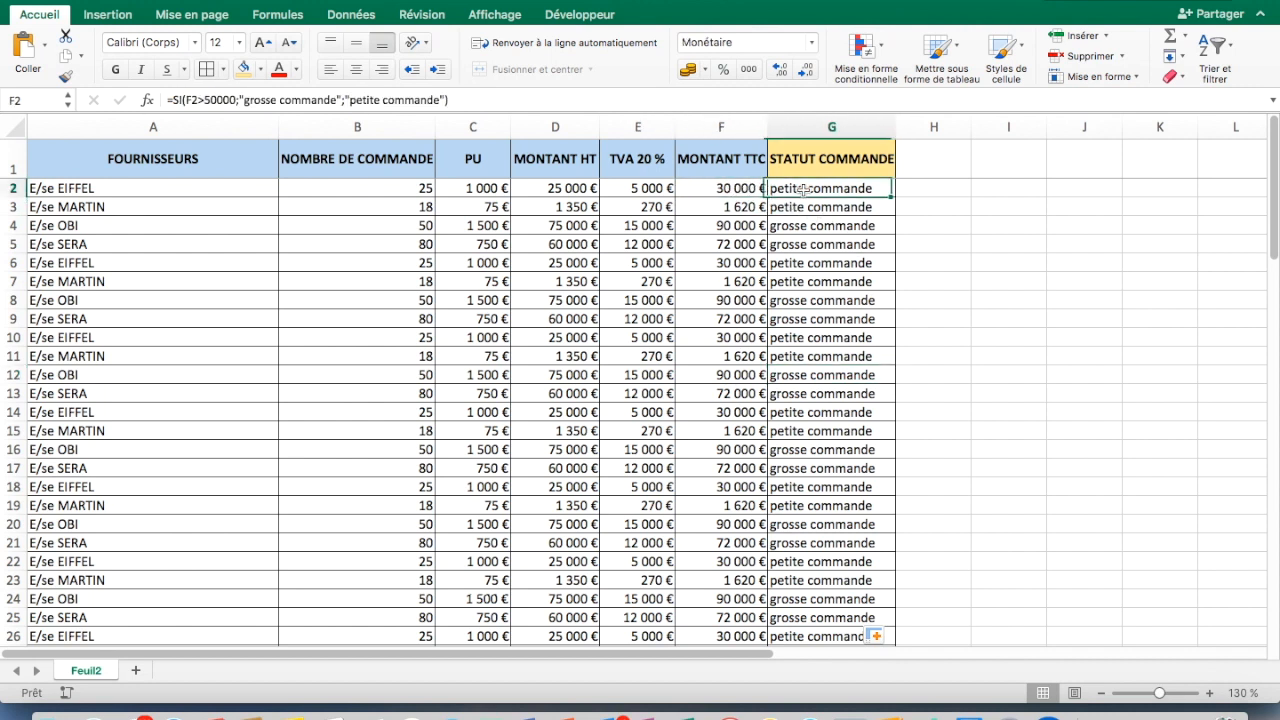
left_click(731, 227)
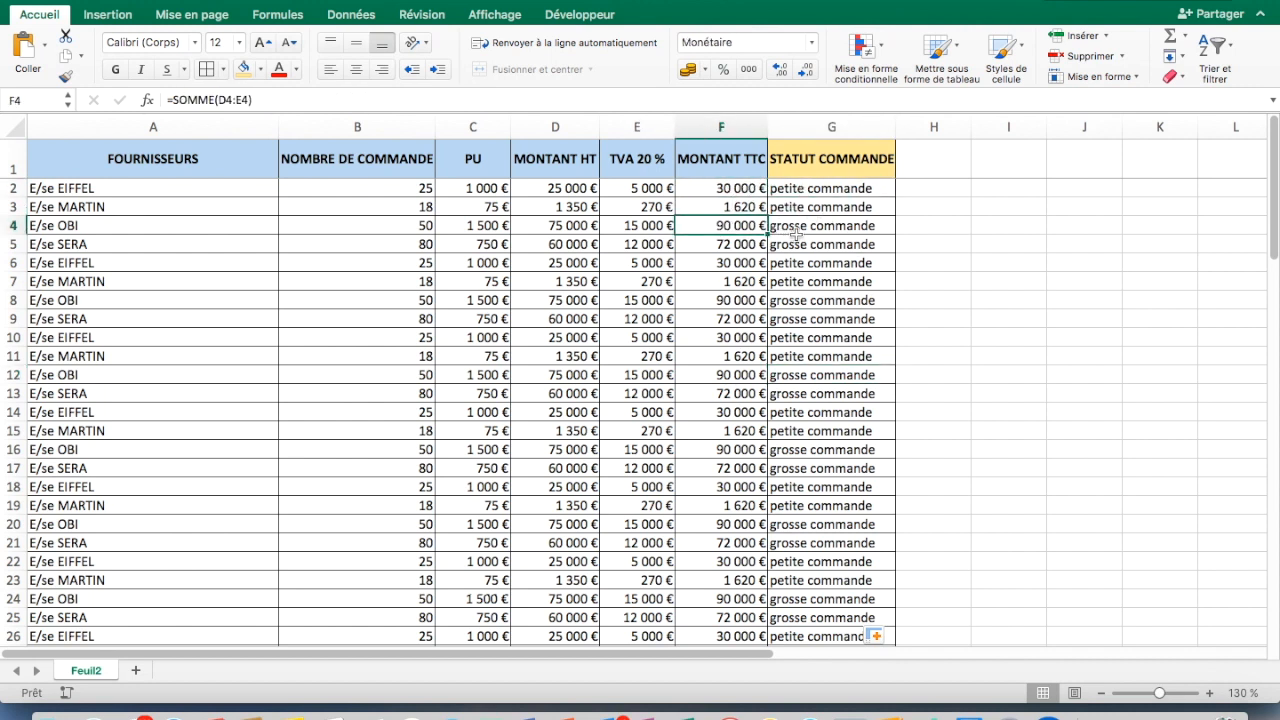
left_click(795, 230)
Highlight the amount and status of the first order, cells F2 and G2, with the light gold fill
left_click(740, 190)
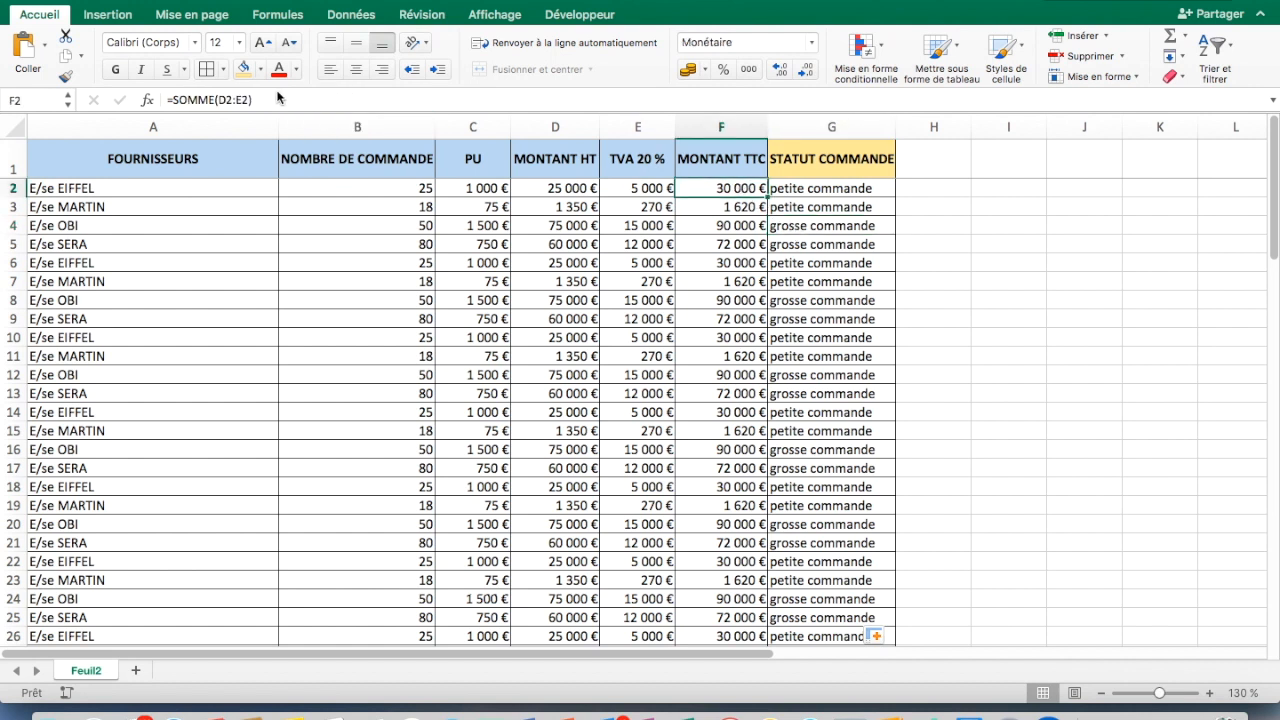
left_click(243, 68)
left_click(789, 188)
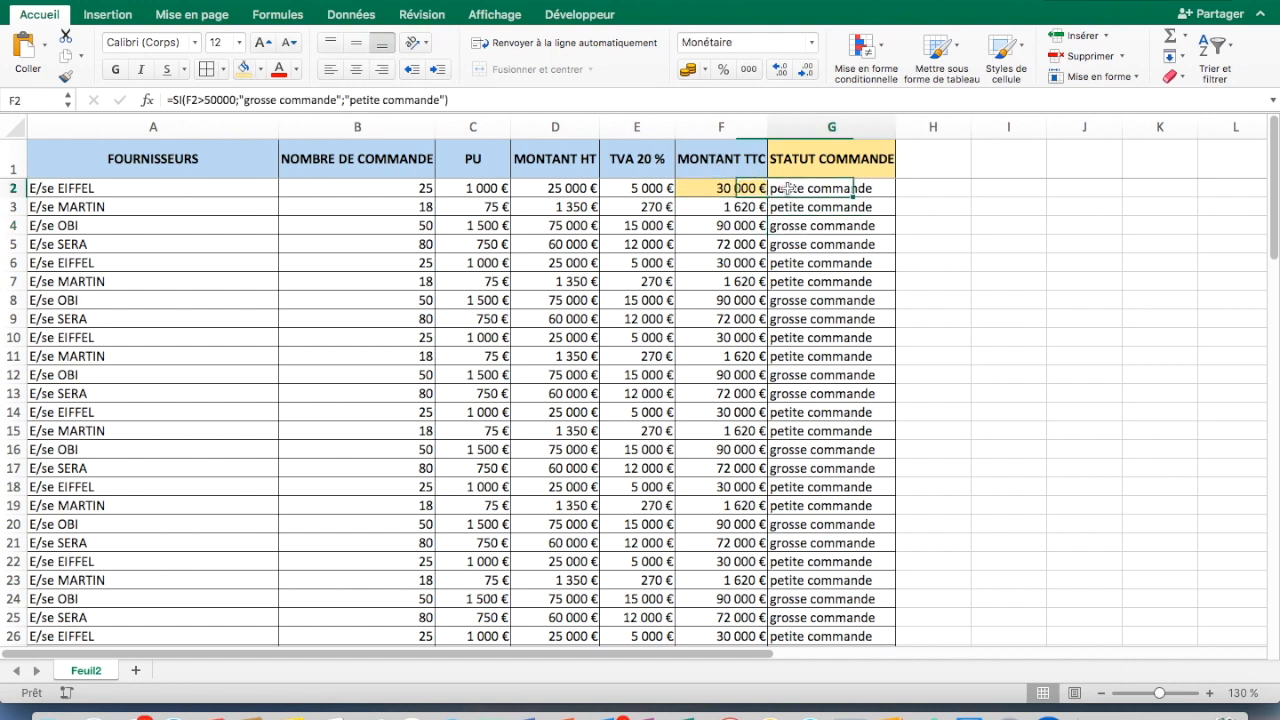
left_click(243, 68)
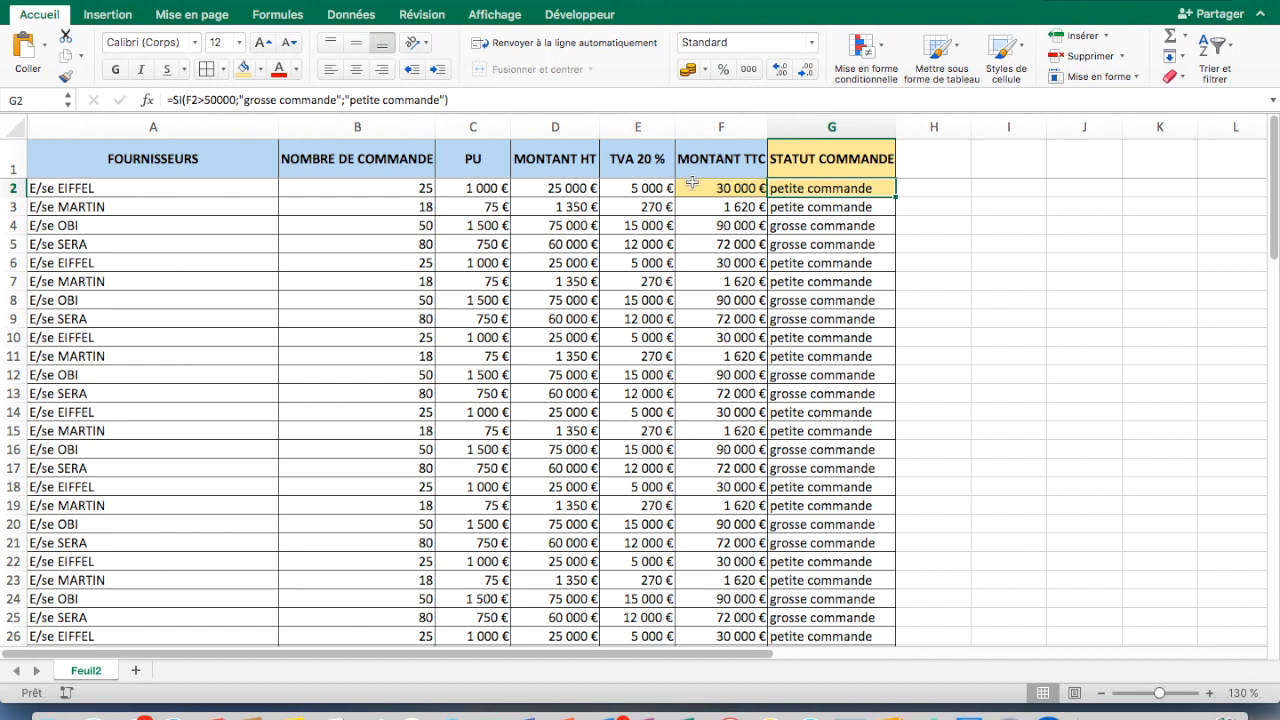
Highlight the E/se OBI order's amount and status in F4 and G4 with a light blue fill
left_click(718, 225)
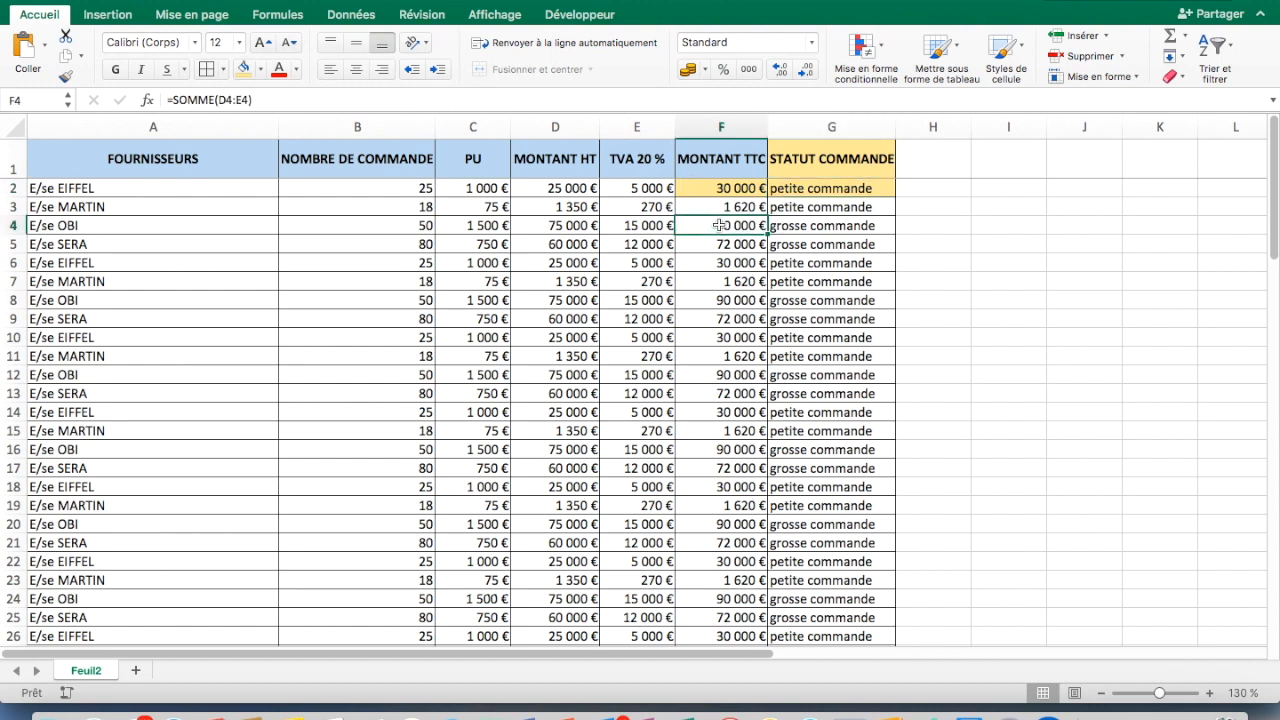
left_click(260, 68)
left_click(311, 179)
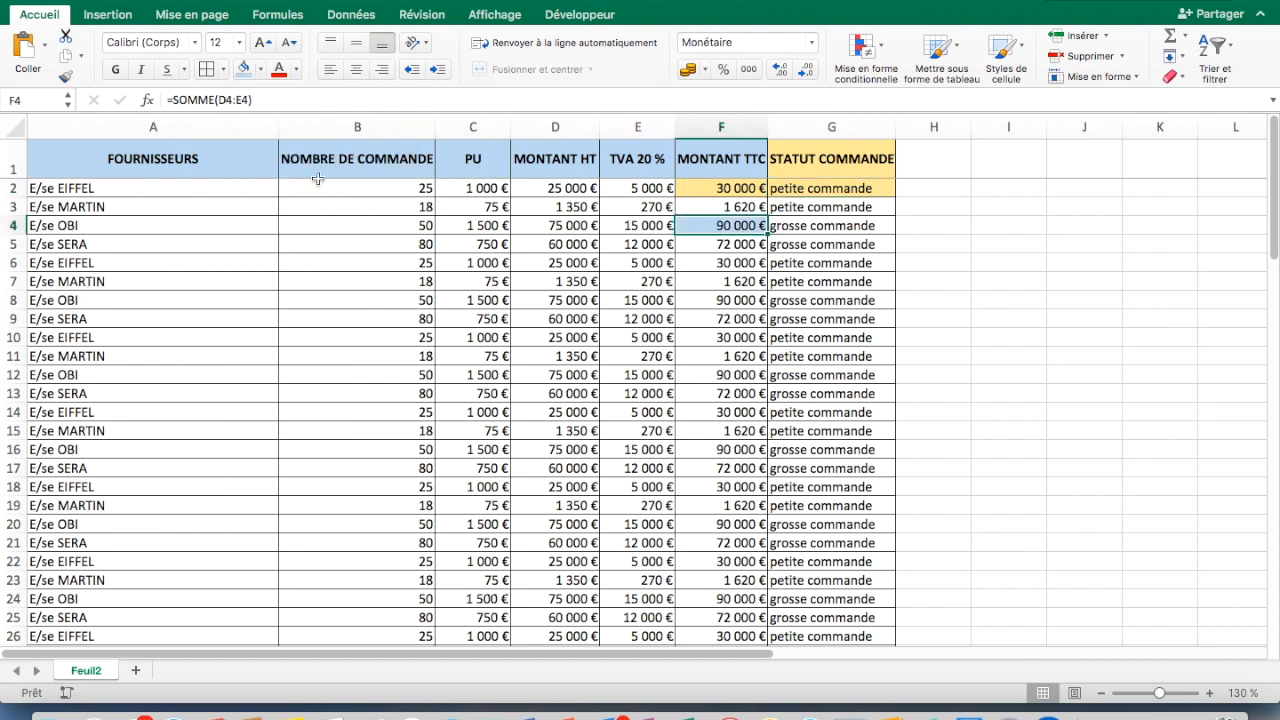
left_click(797, 226)
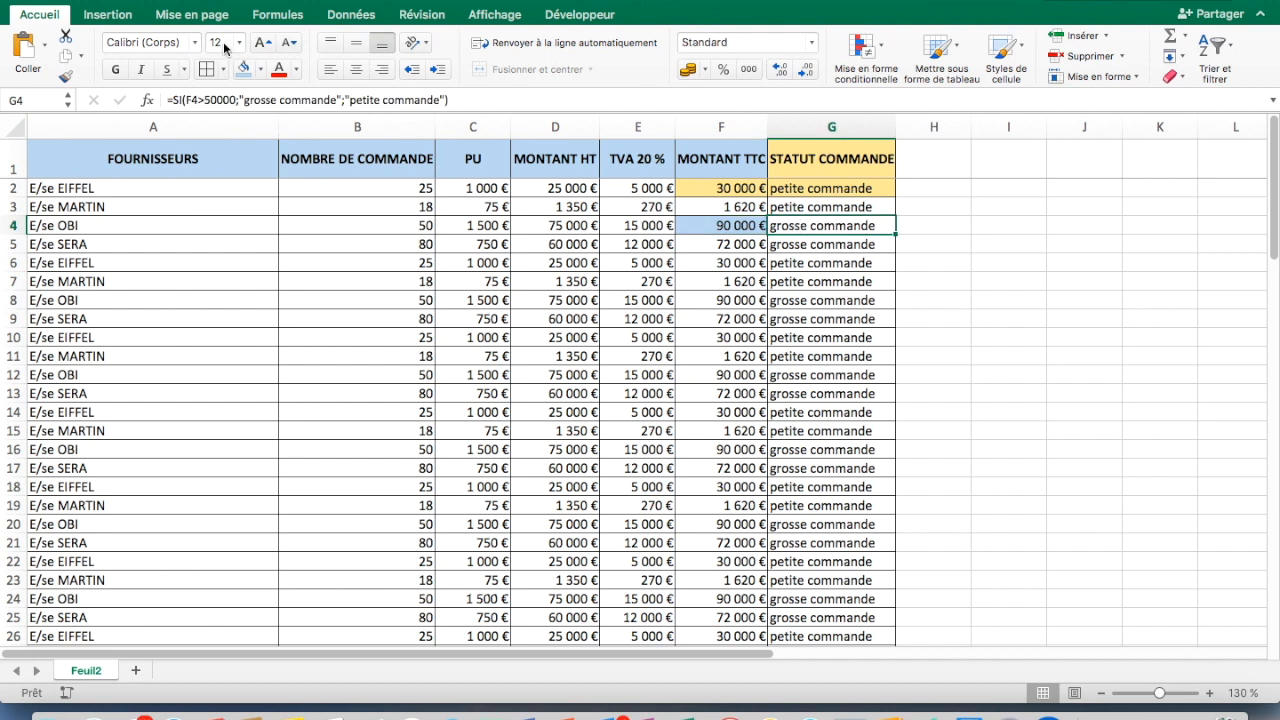
left_click(245, 74)
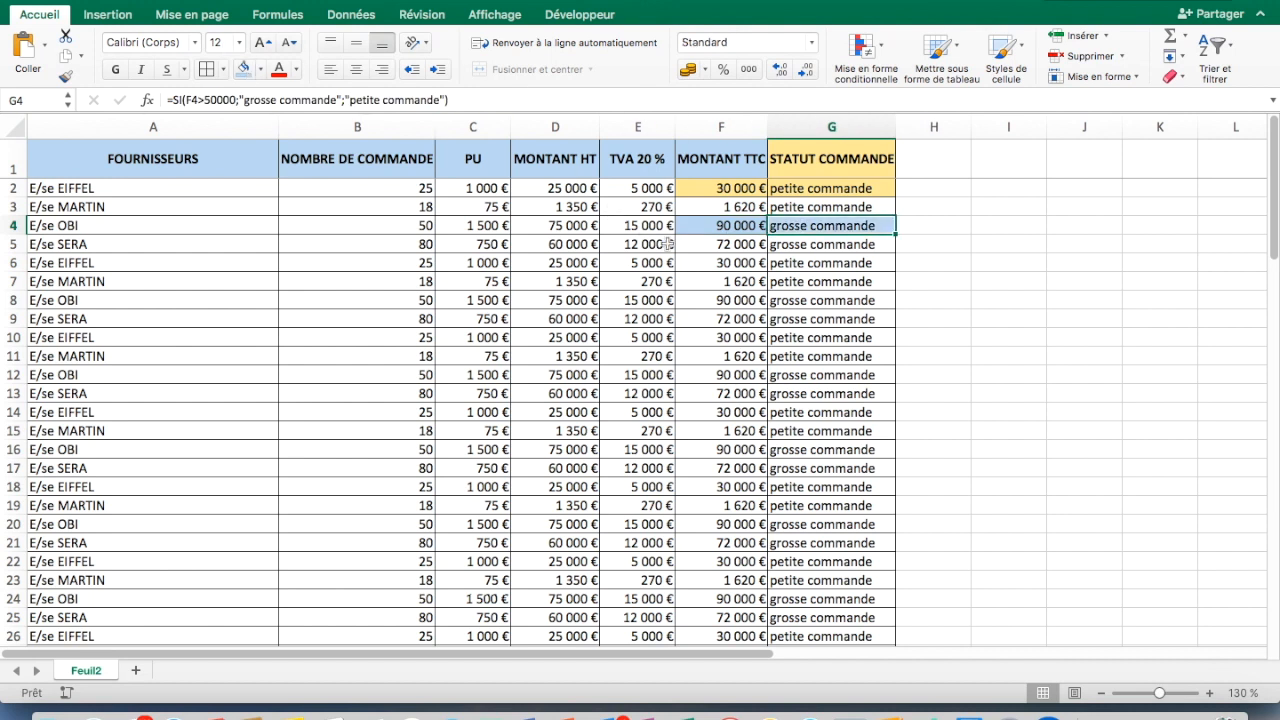
left_click(721, 280)
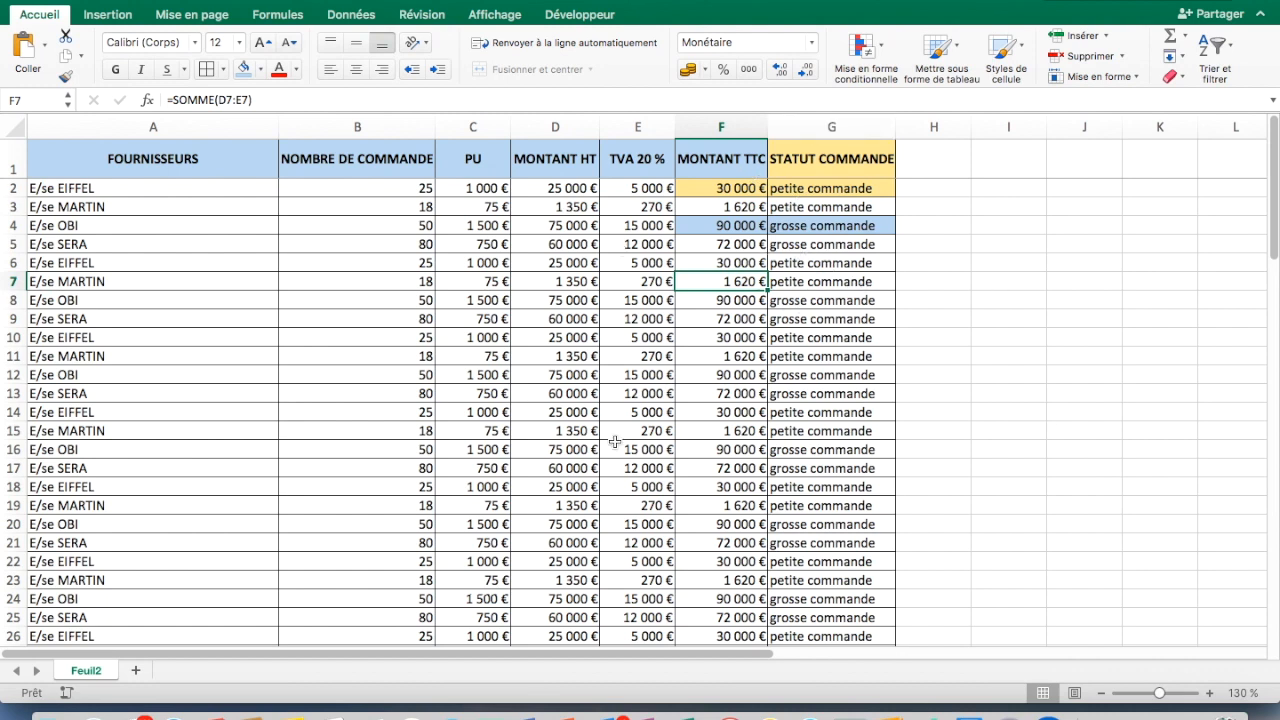
left_click_drag(1276, 148, 1276, 106)
left_click(828, 190)
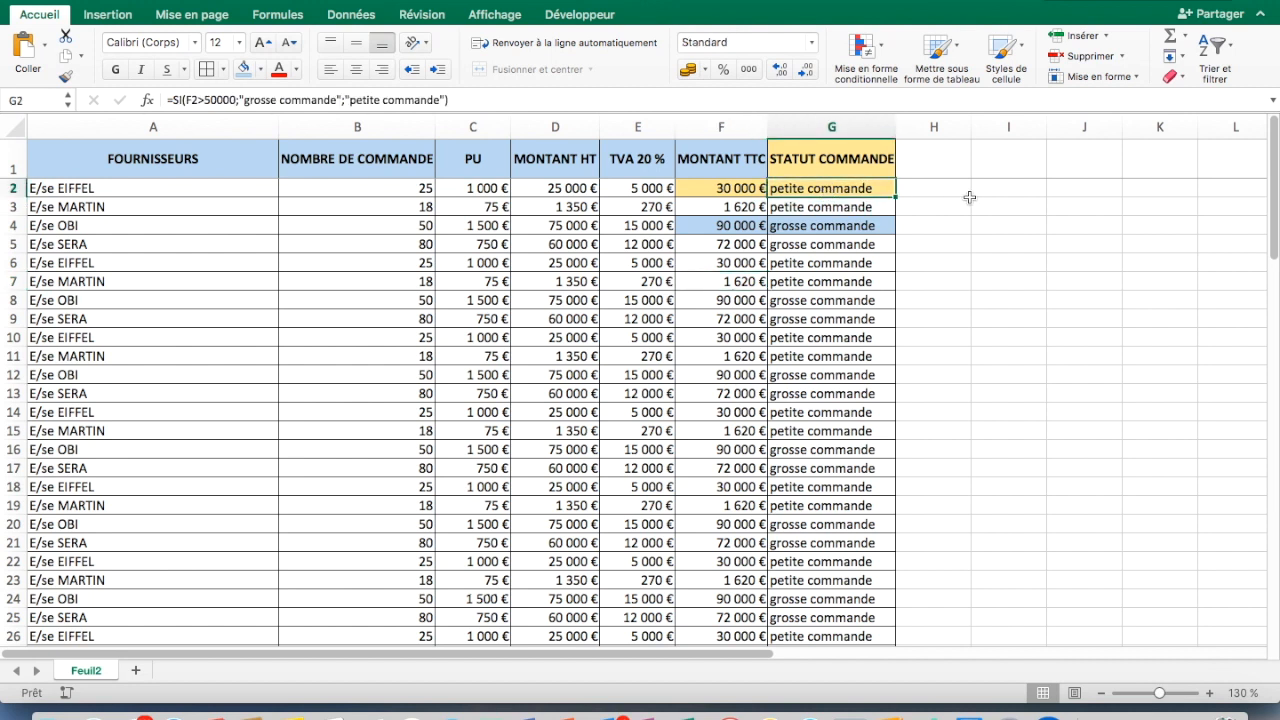
Start an operator legend beside the table with < and "inferieur" in I2:J2, > and "superieur" in I3:J3
left_click(1004, 192)
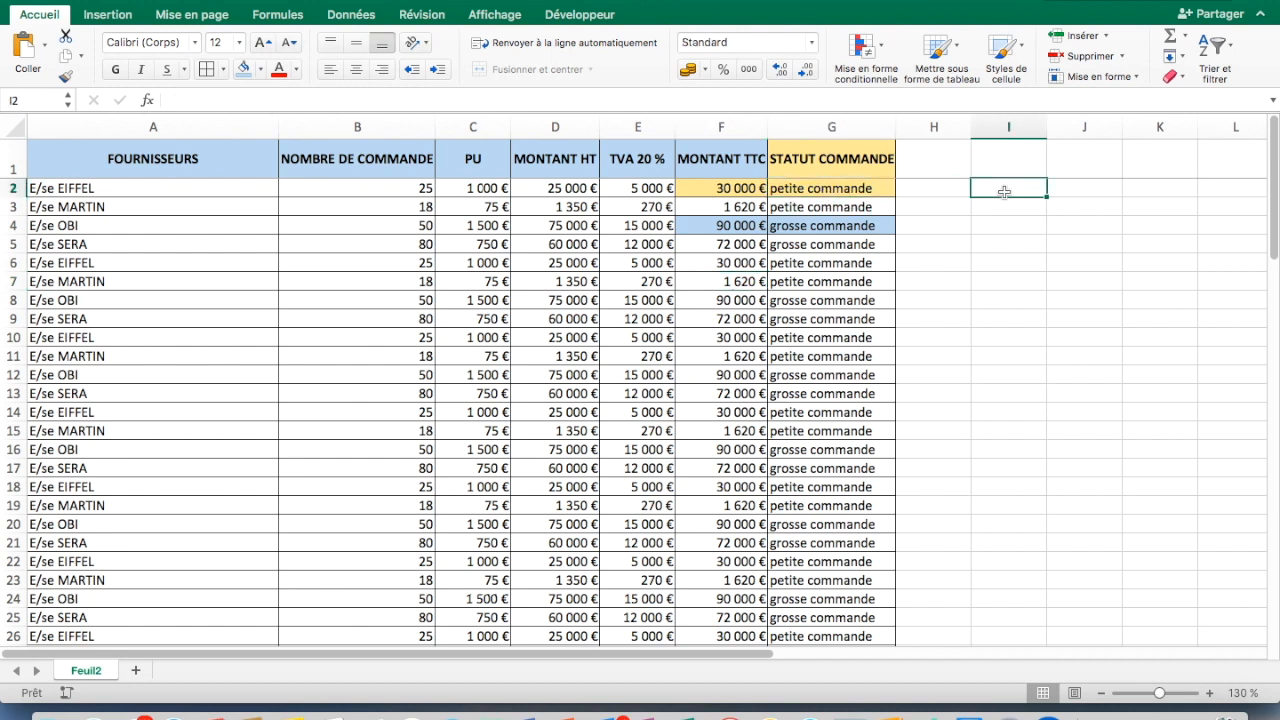
type("<")
left_click(1072, 190)
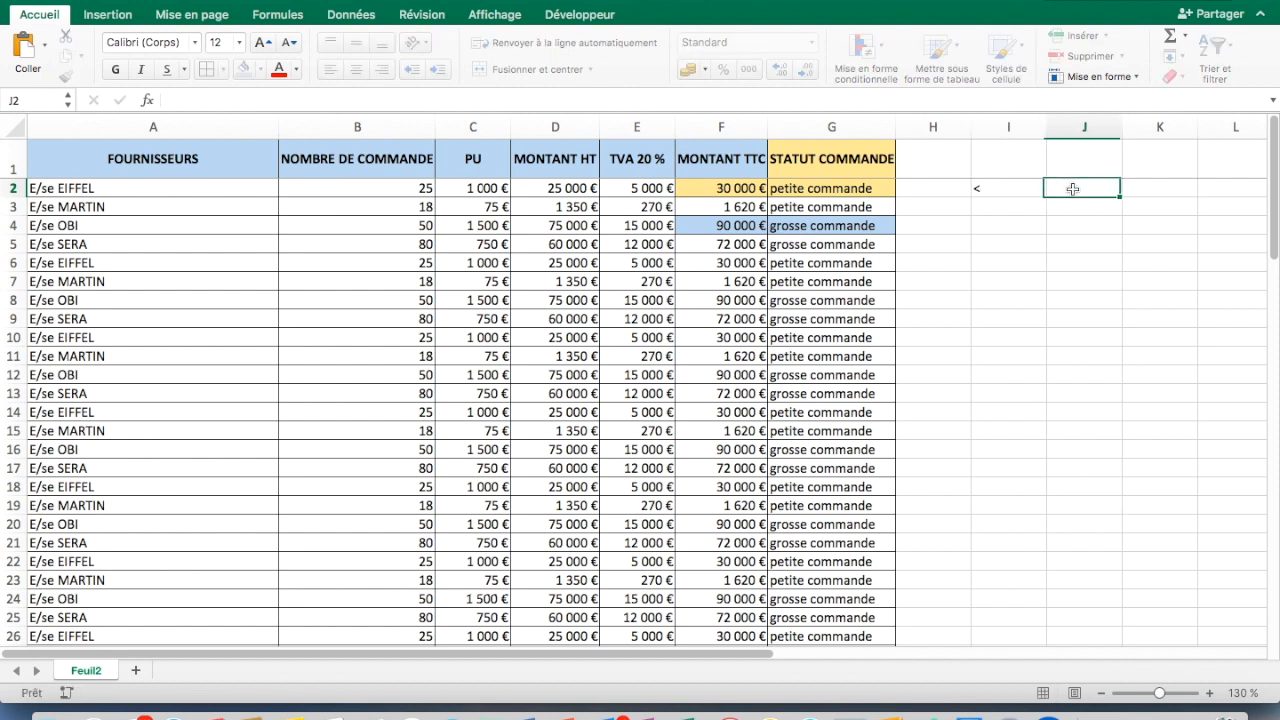
type("inferieur")
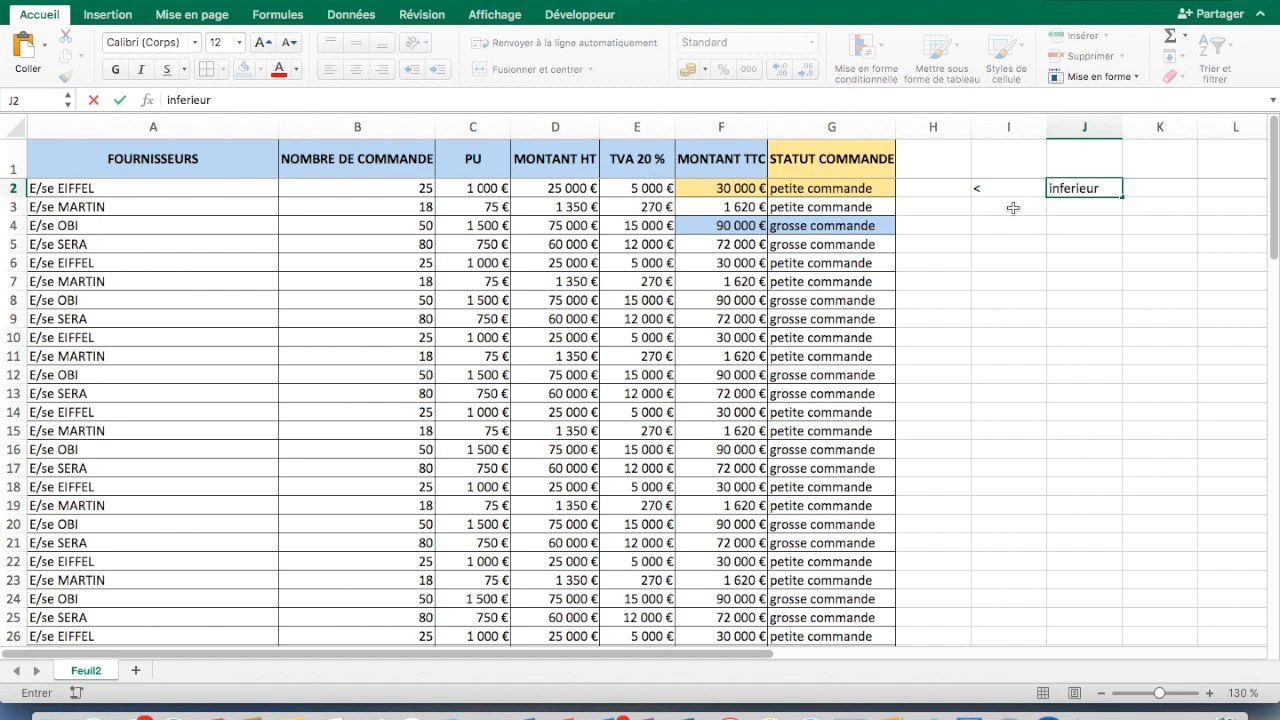
left_click(1013, 207)
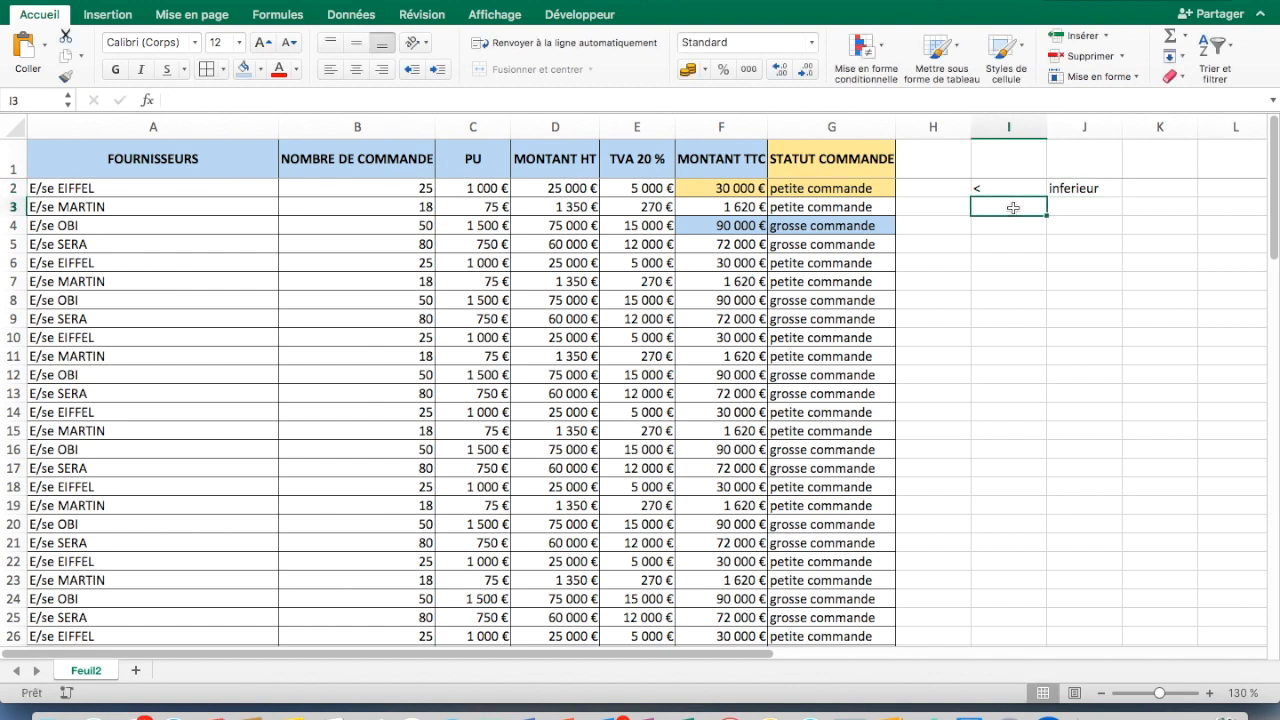
type(">")
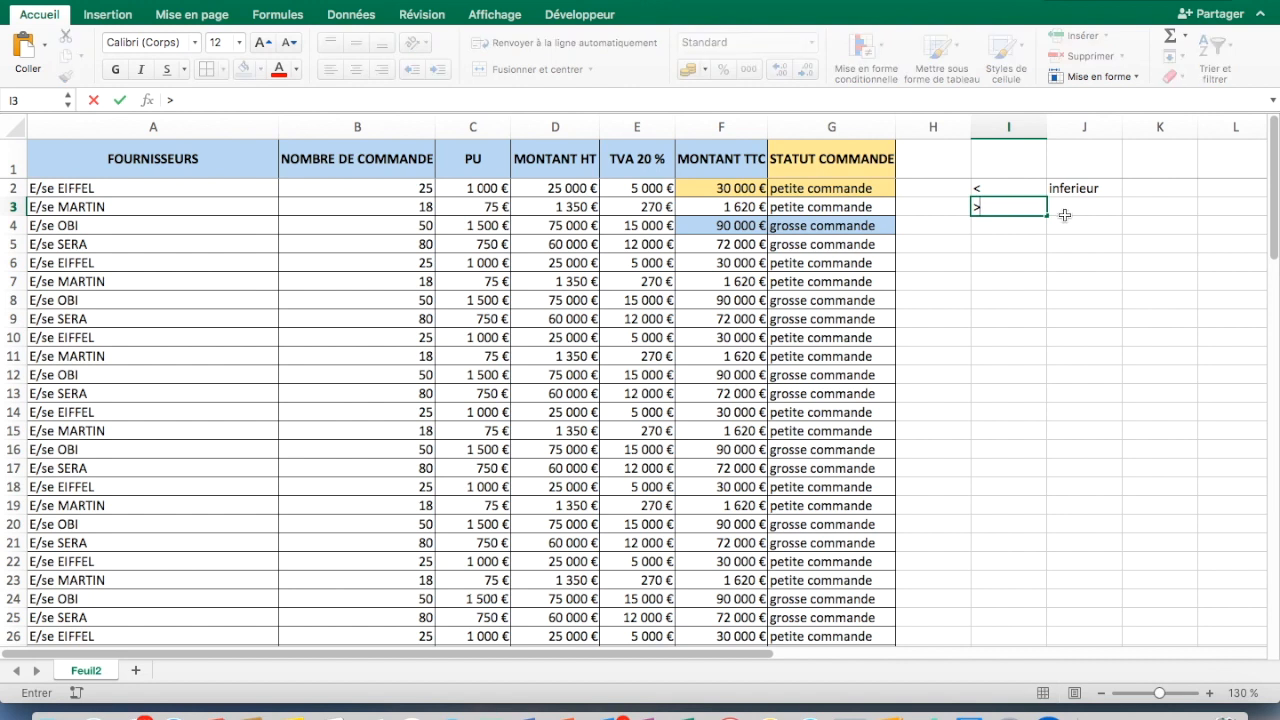
left_click(1066, 209)
type("superieur")
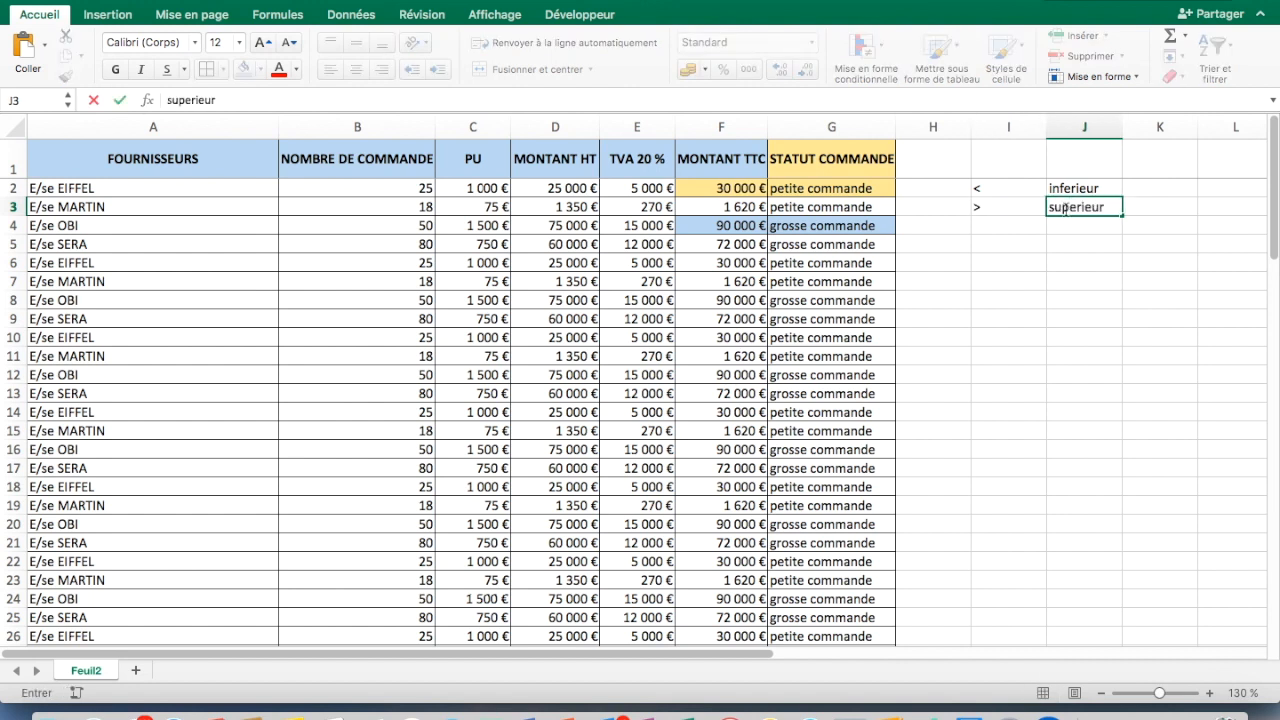
Add <= with "inferieur ou égal" in I4:J4 and >= with "supérieur ou égal" in I5:J5 to the operator legend
left_click(1002, 225)
type("<=")
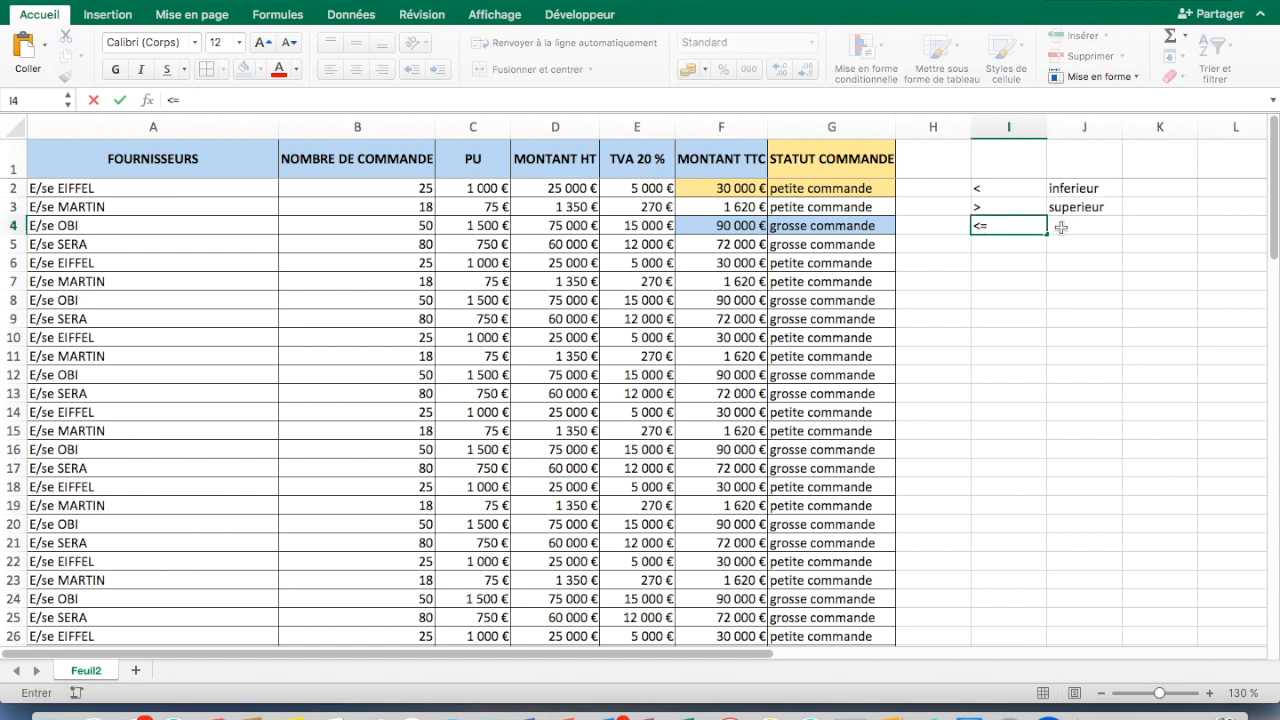
left_click(1061, 228)
type("inferieur ou égal")
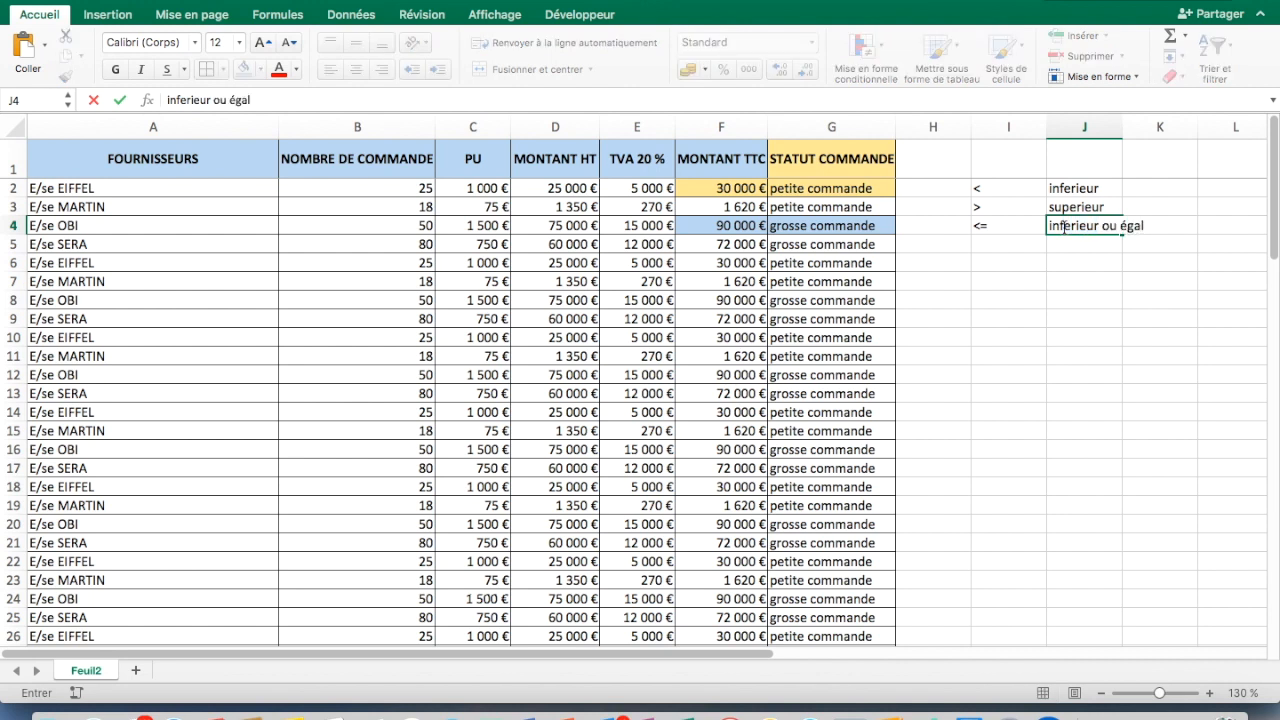
left_click(994, 246)
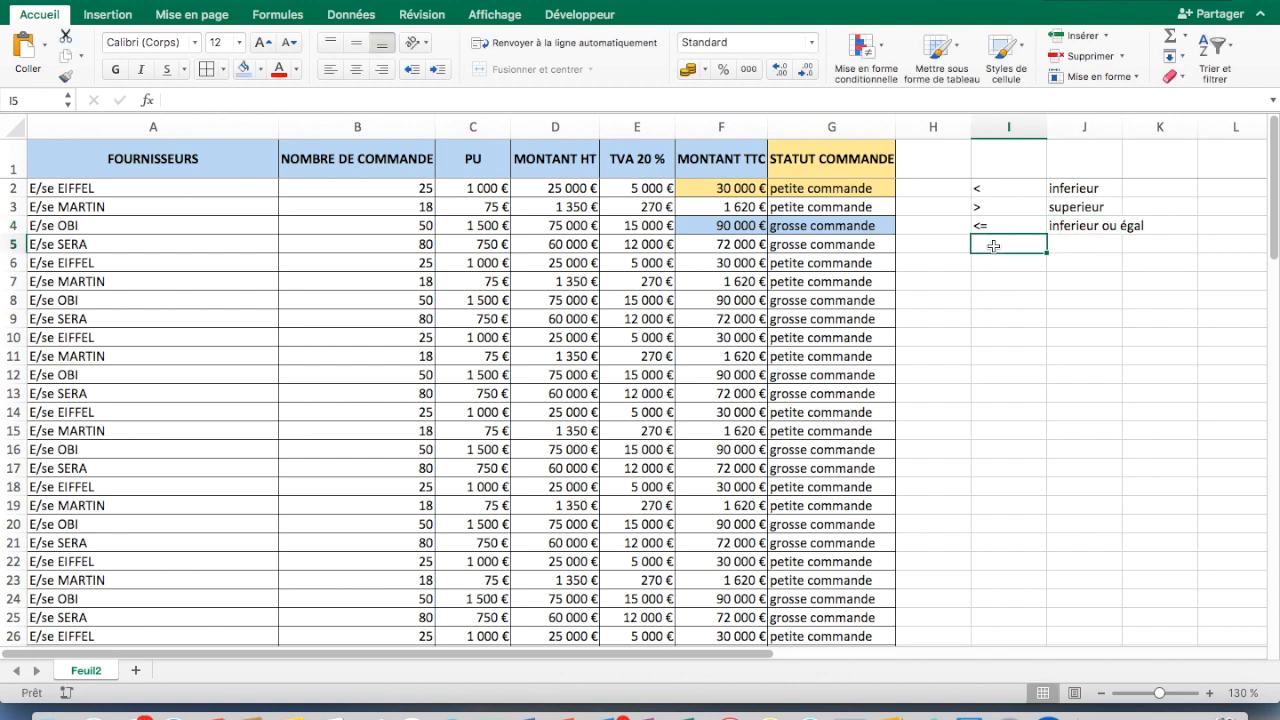
type(">")
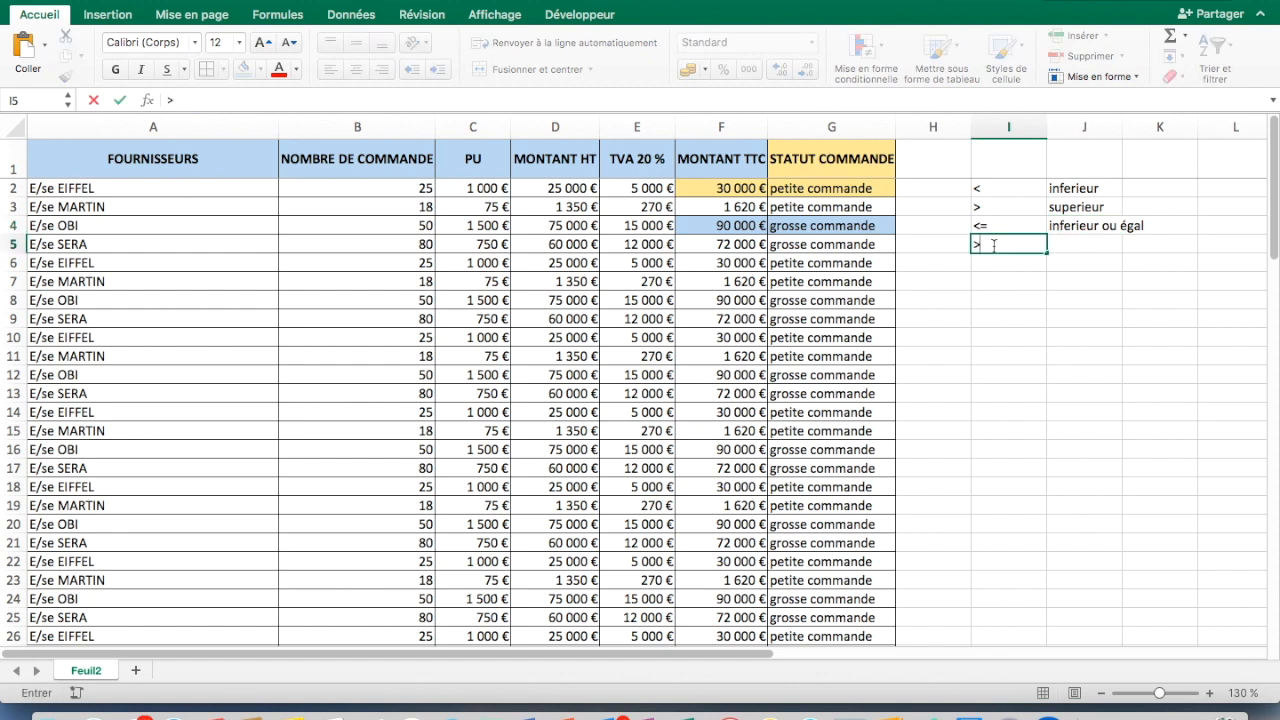
type("=")
left_click(1052, 249)
type("supé")
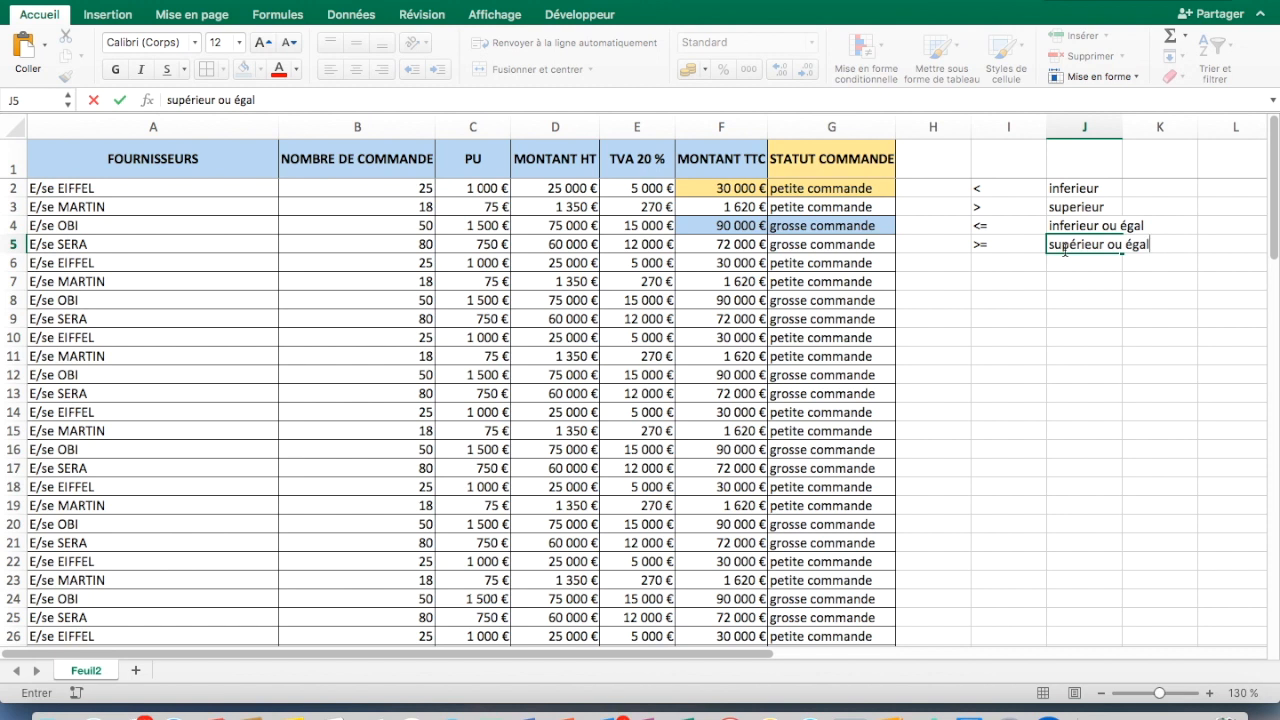
Finish "supérieur ou égal" in J5 and add <> with "different de" in I6:J6 of the operator legend
type("rieur ou égal")
left_click(990, 263)
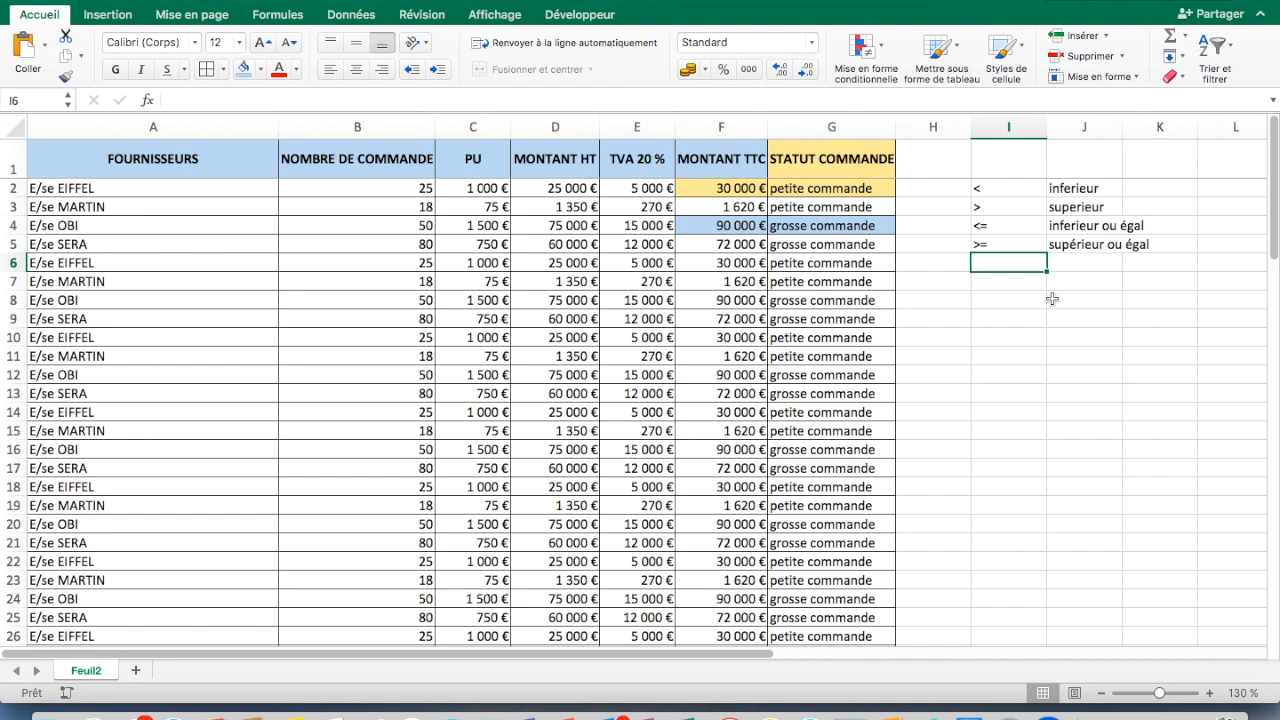
type("<")
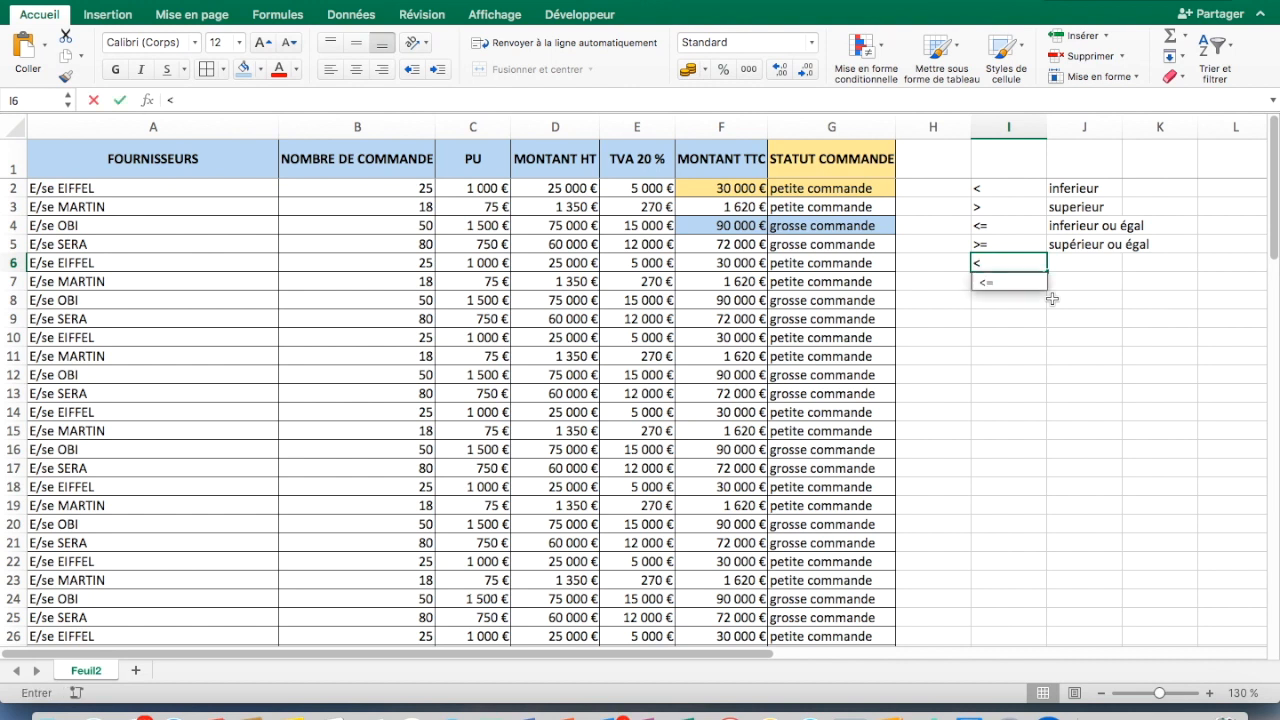
type(">")
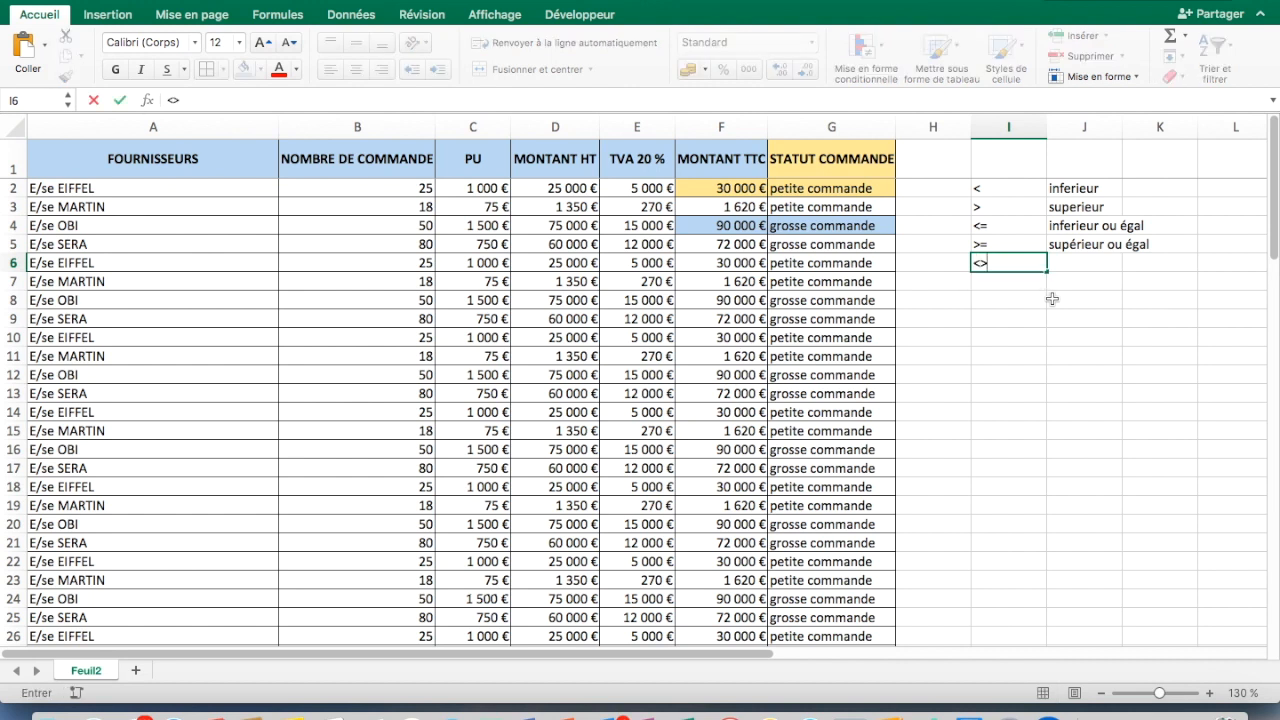
left_click(1063, 262)
type("differen")
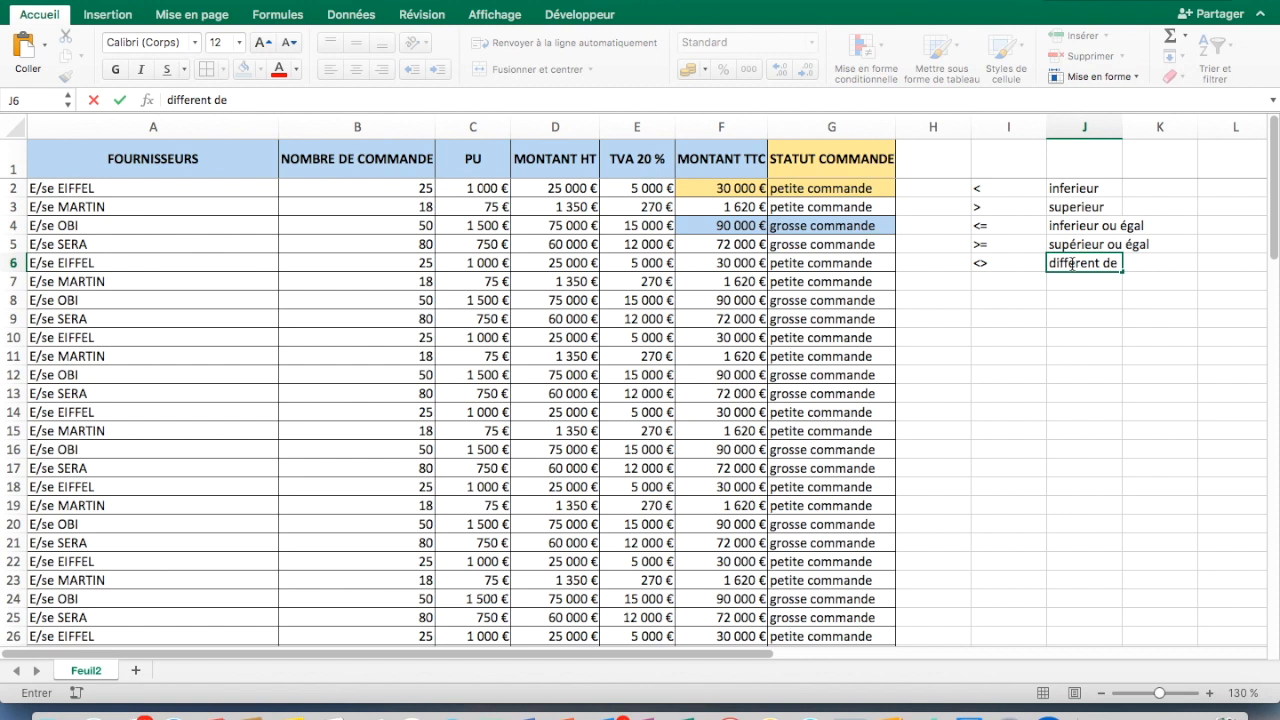
type("t de")
key("Return")
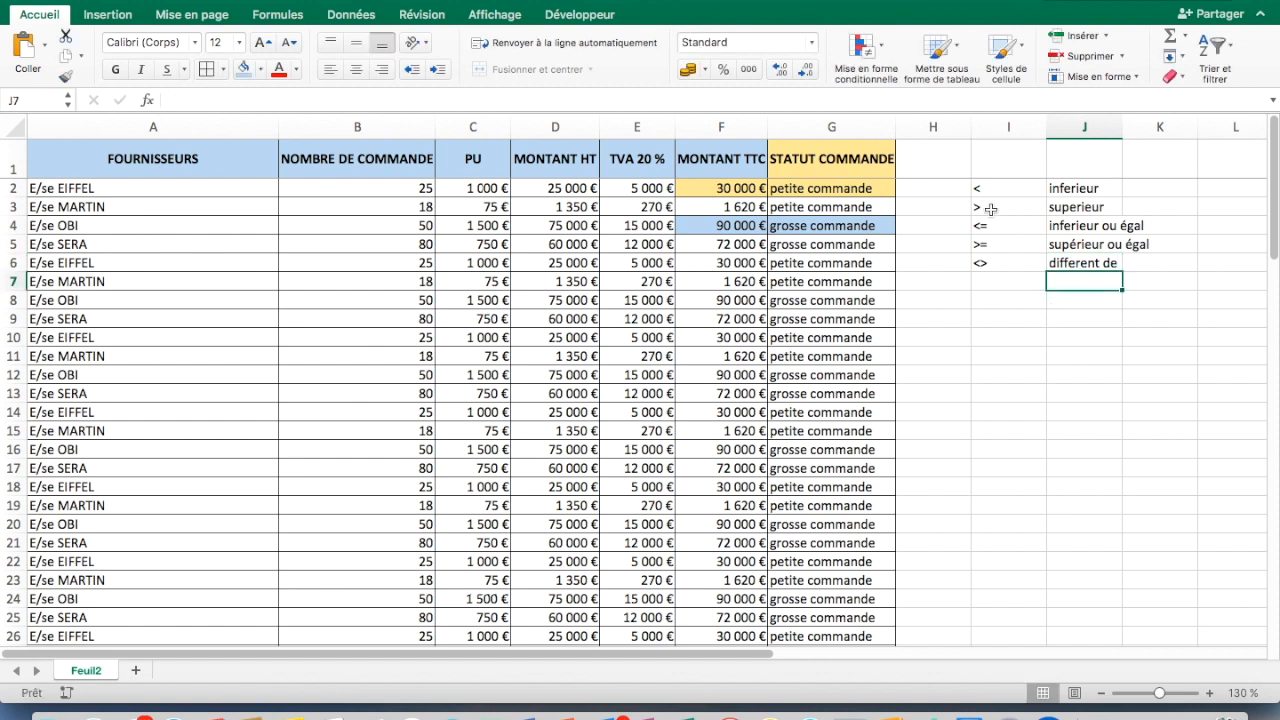
Widen column J so the longest operator descriptions in the legend fit inside their cells
left_click_drag(978, 187, 1090, 264)
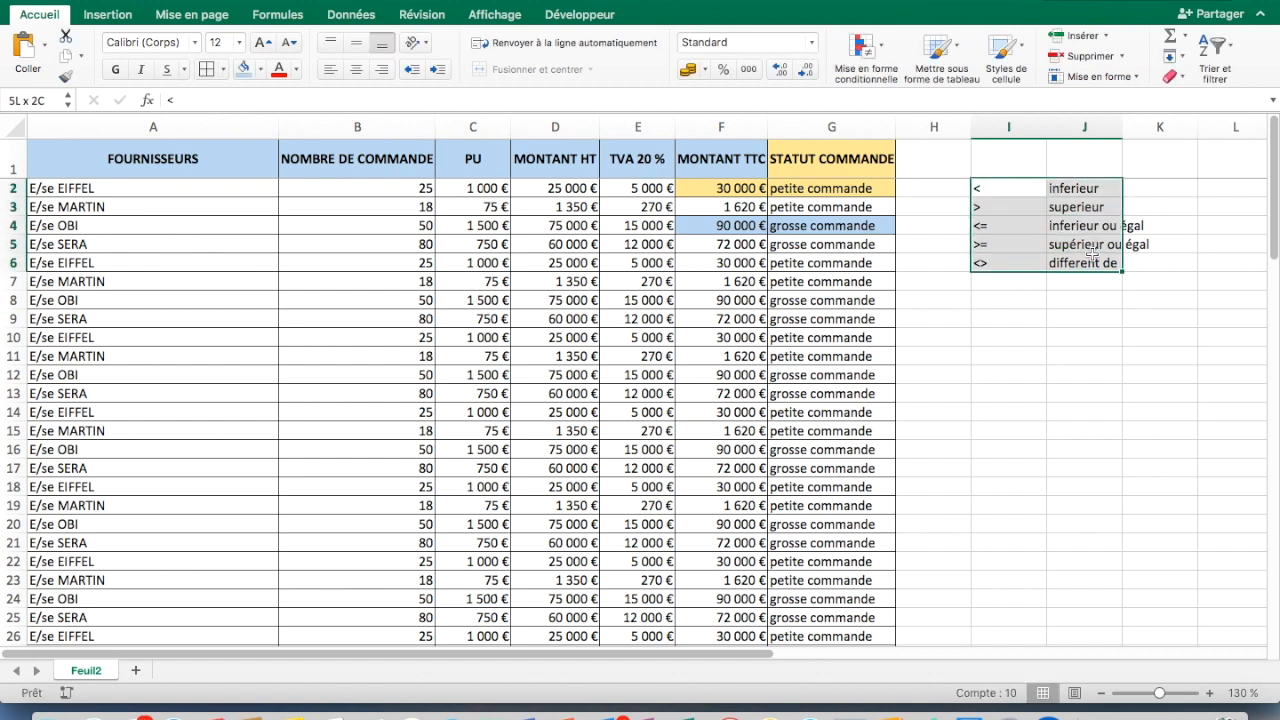
left_click(1150, 225)
left_click_drag(1121, 128, 1155, 128)
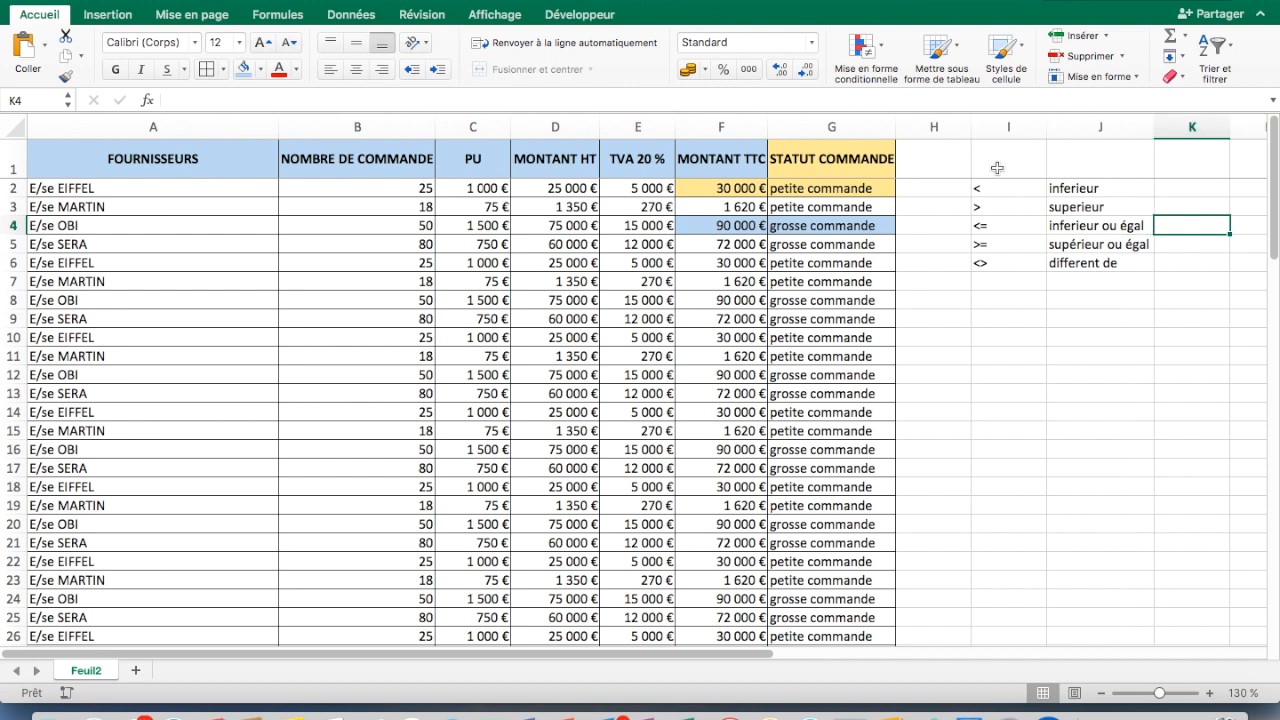
Apply borders to all cells of the operator legend I2:J6 and centre its contents horizontally
left_click_drag(983, 187, 1090, 263)
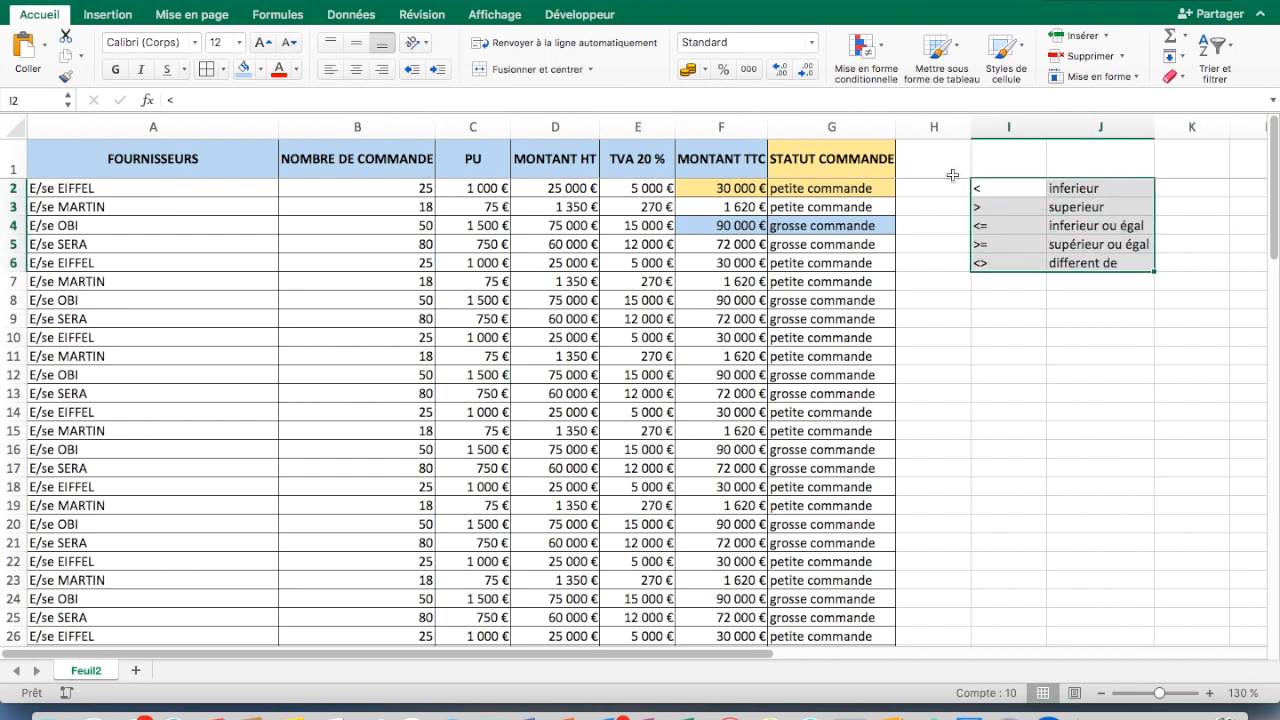
left_click(206, 72)
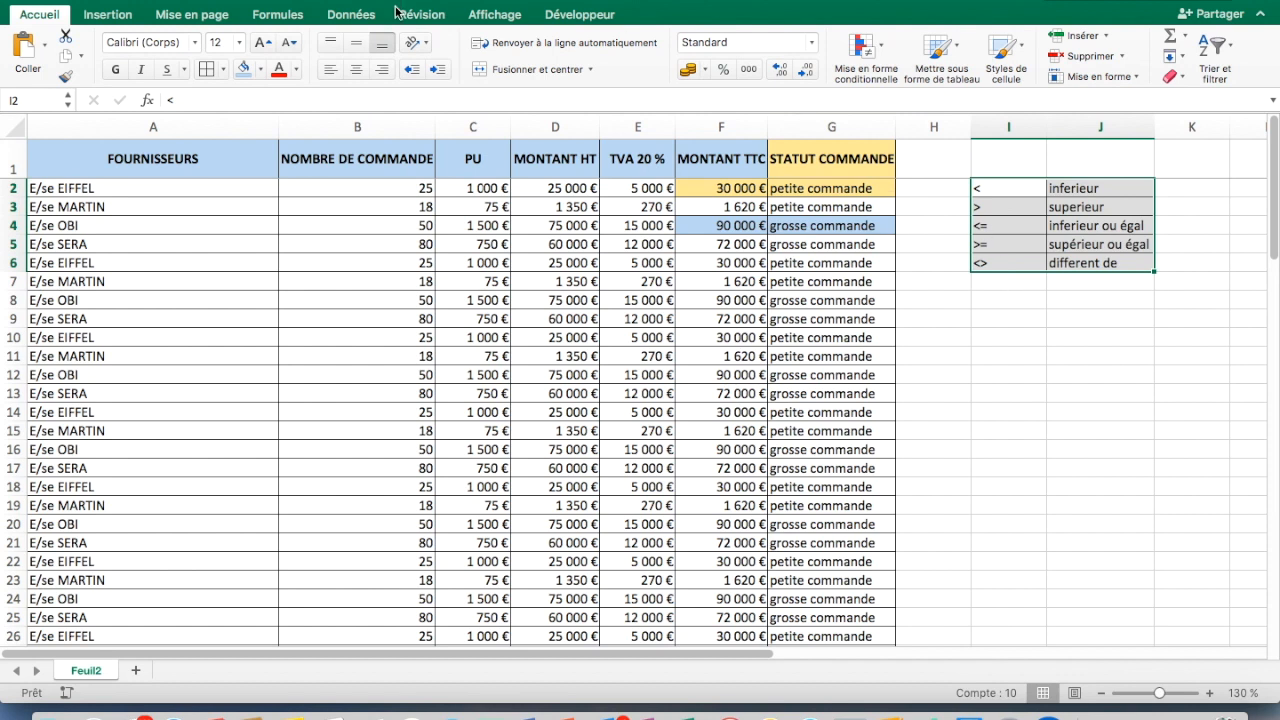
left_click(356, 69)
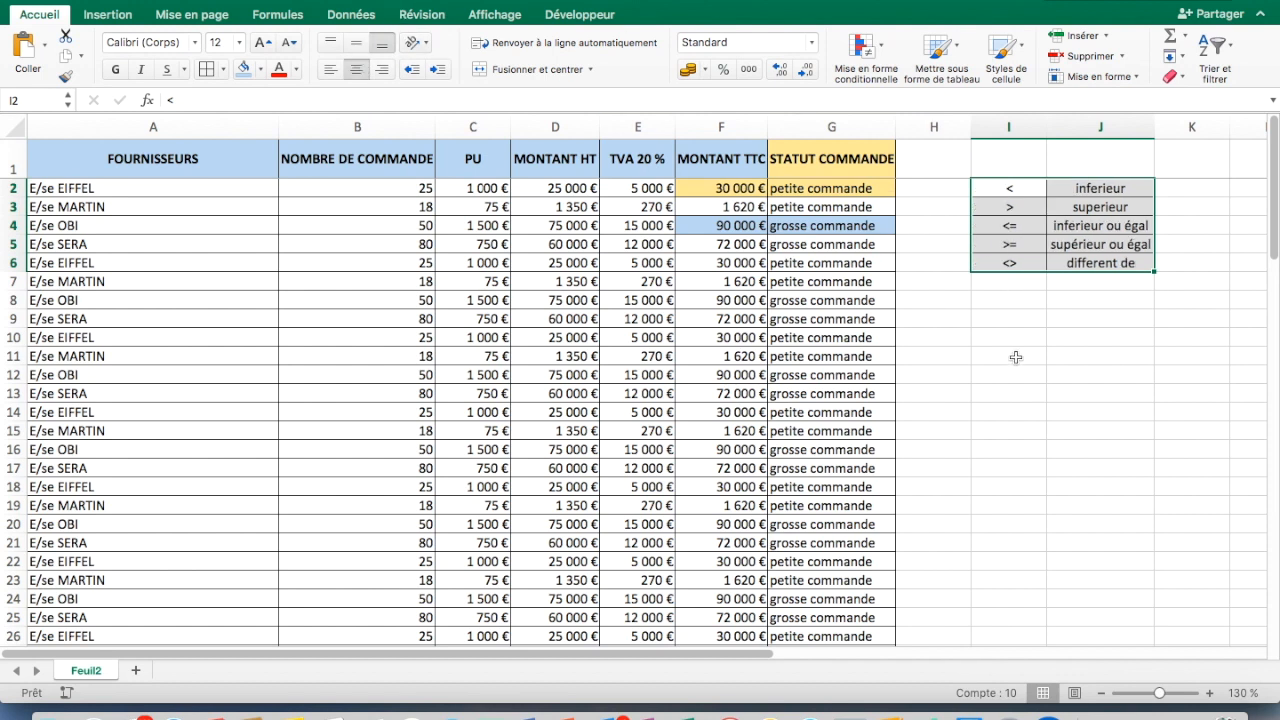
left_click(1050, 340)
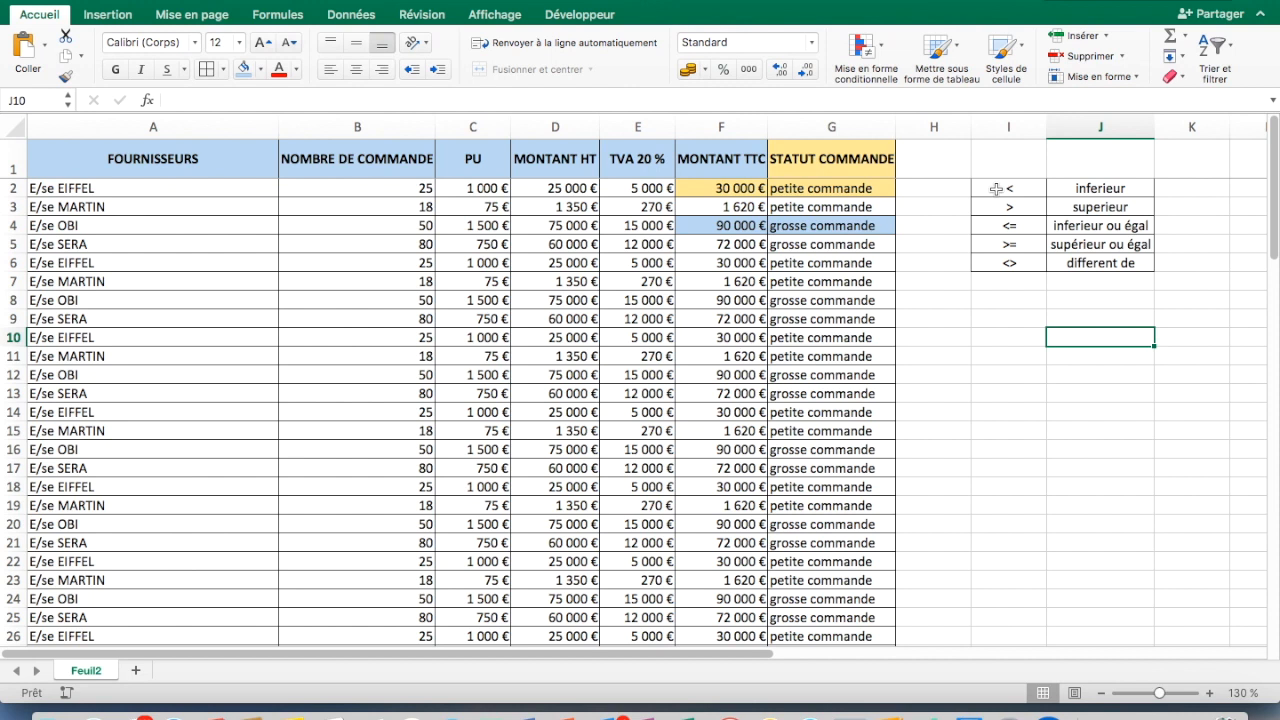
Make the comparison operators in I2:I6 bold
left_click_drag(996, 188, 1008, 266)
left_click(1007, 245)
left_click_drag(998, 191, 1005, 268)
left_click(115, 69)
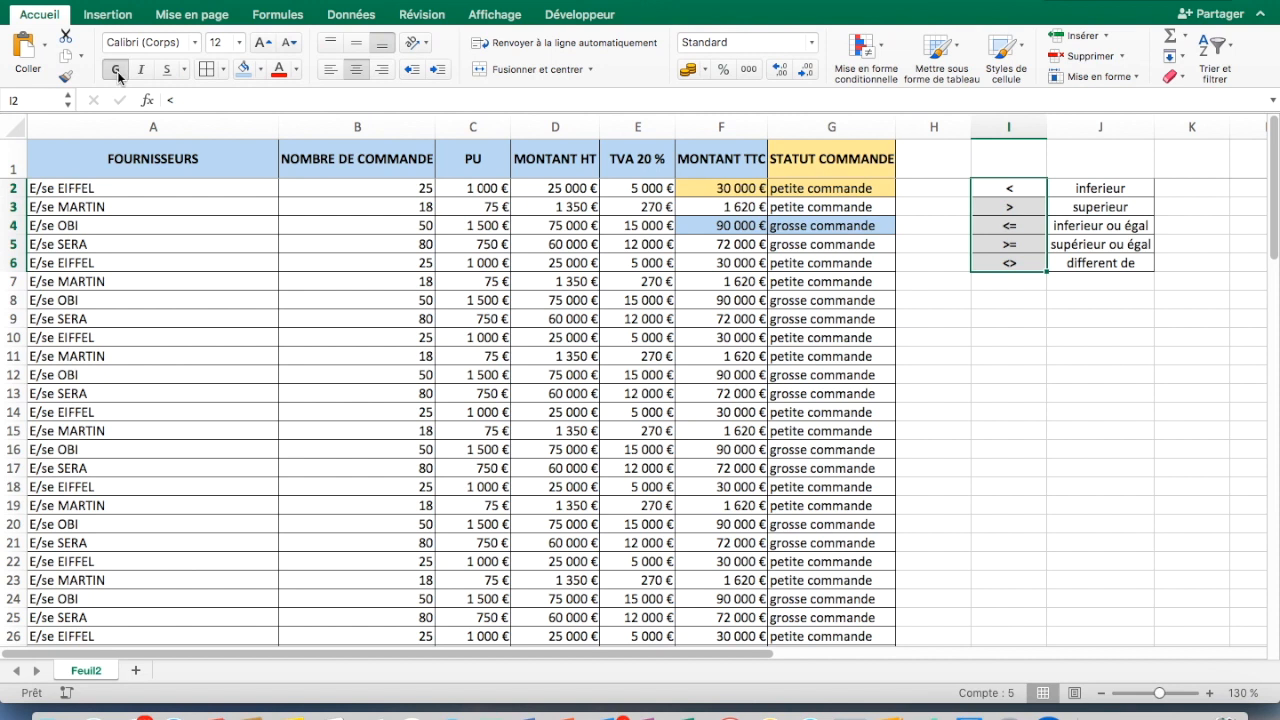
left_click(1130, 301)
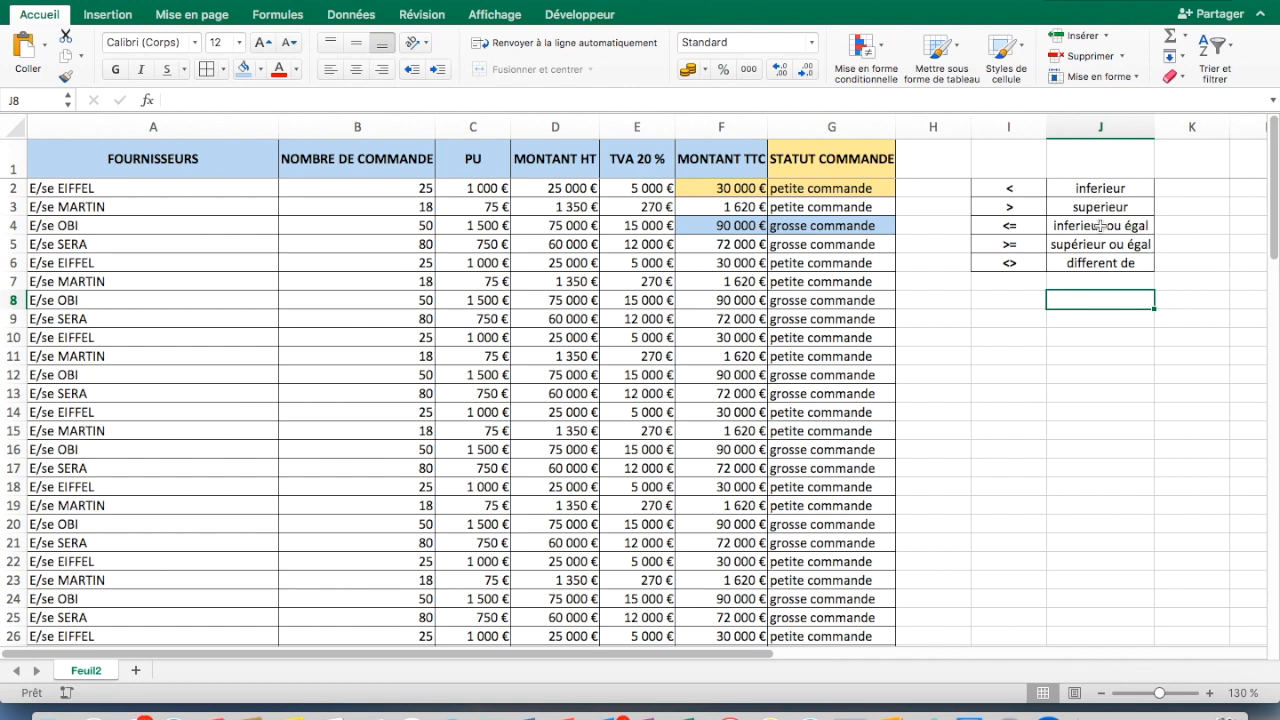
left_click(1120, 190)
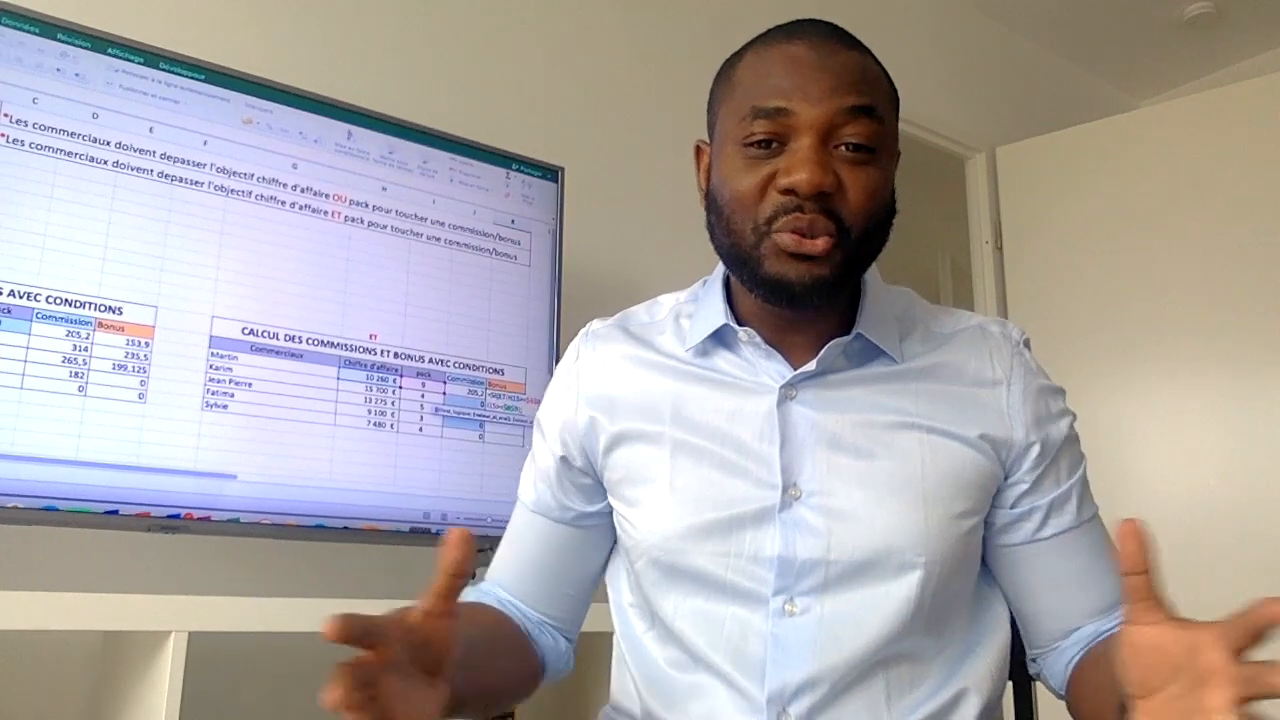